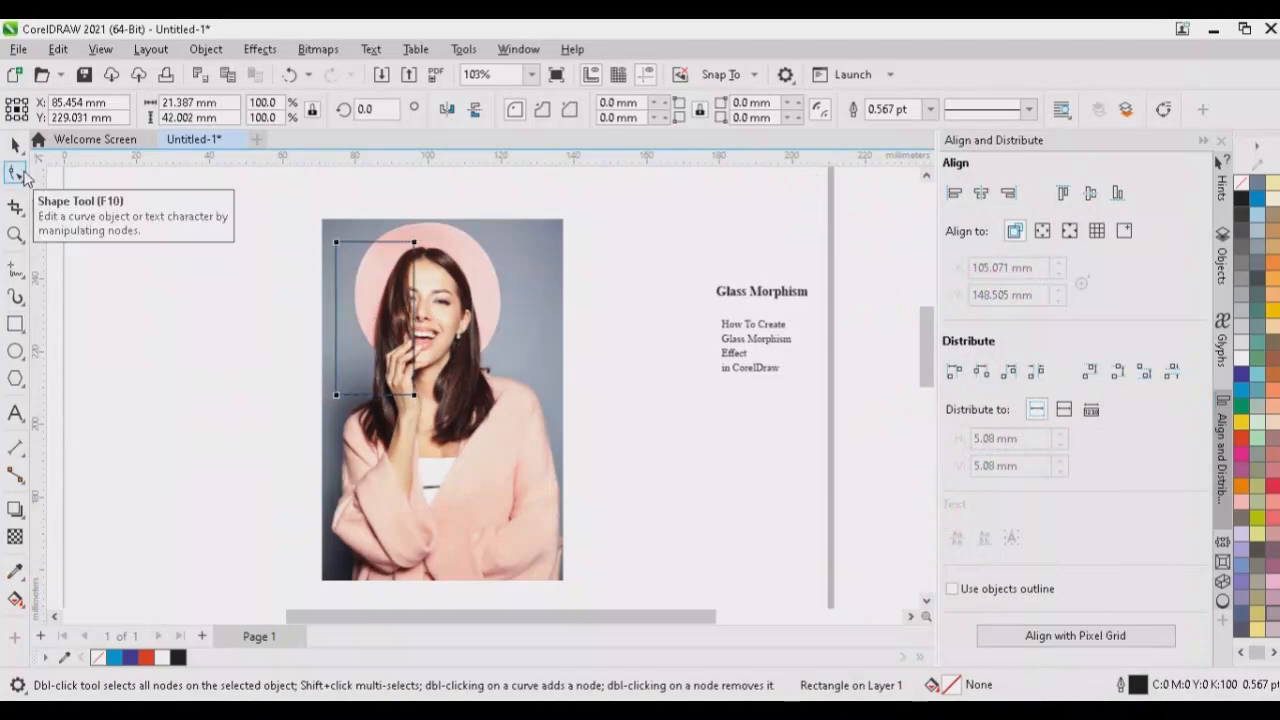
Step: Round all corners of the rectangle on the photo to a radius of about 3.35 mm
left_click_drag(337, 245, 350, 254)
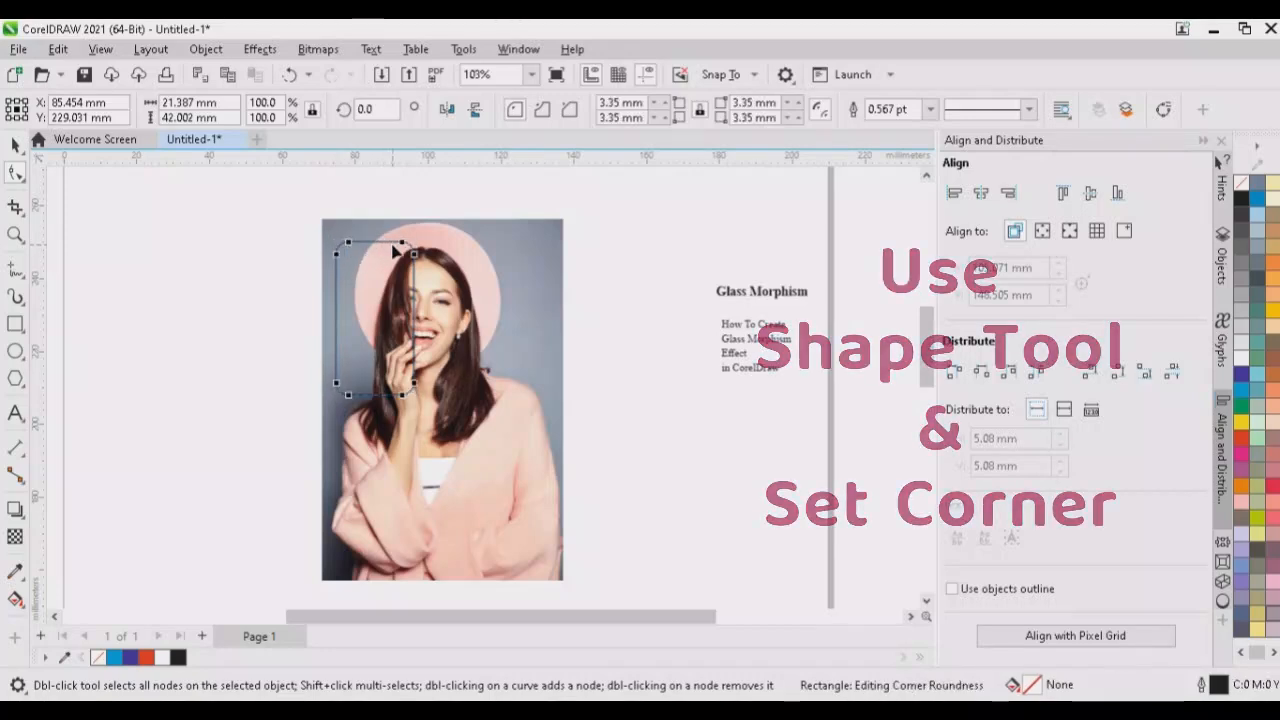
scroll(397, 251, "up", 1)
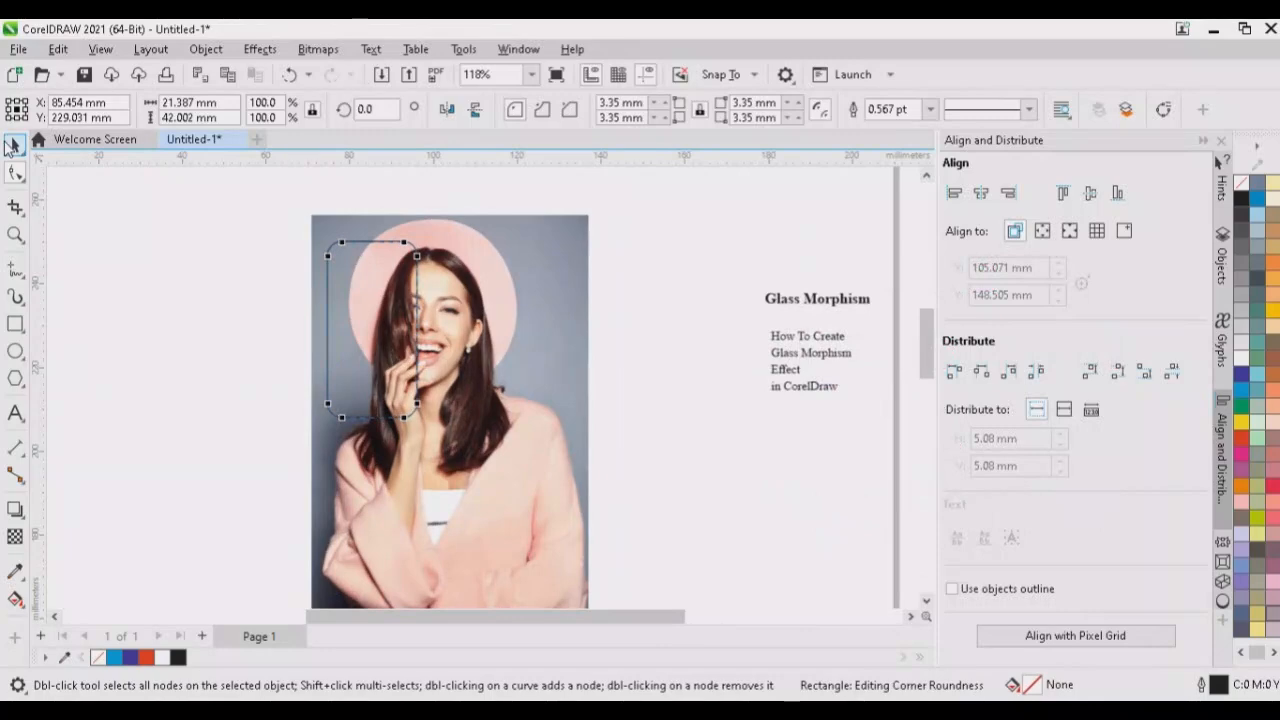
left_click(12, 146)
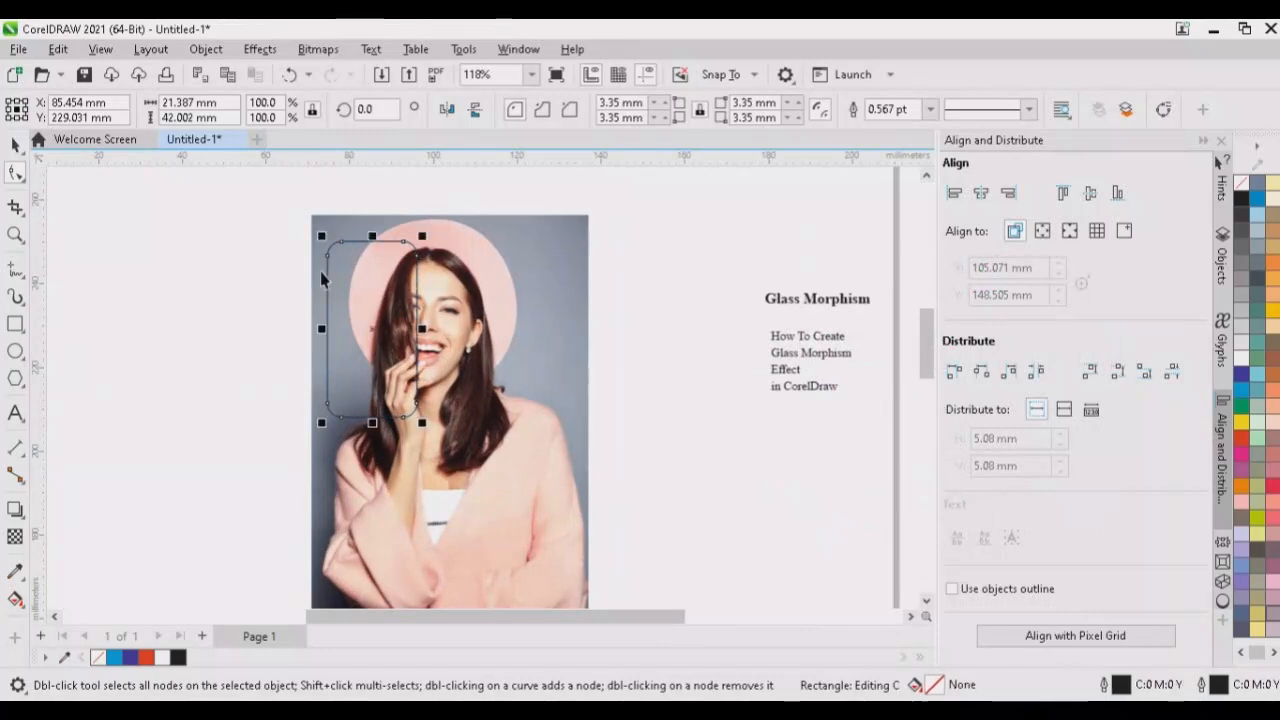
Step: Try different outline widths on the rounded rectangle and set it to 1.0 pt
left_click(930, 109)
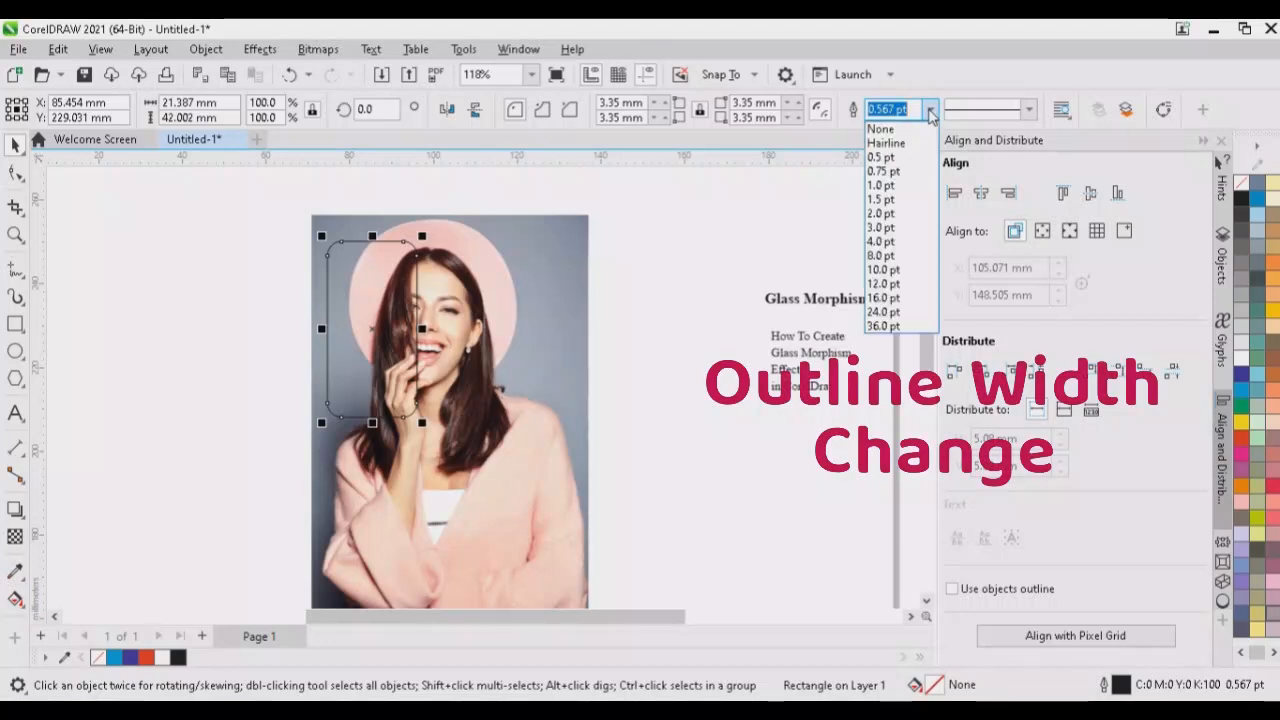
left_click(904, 186)
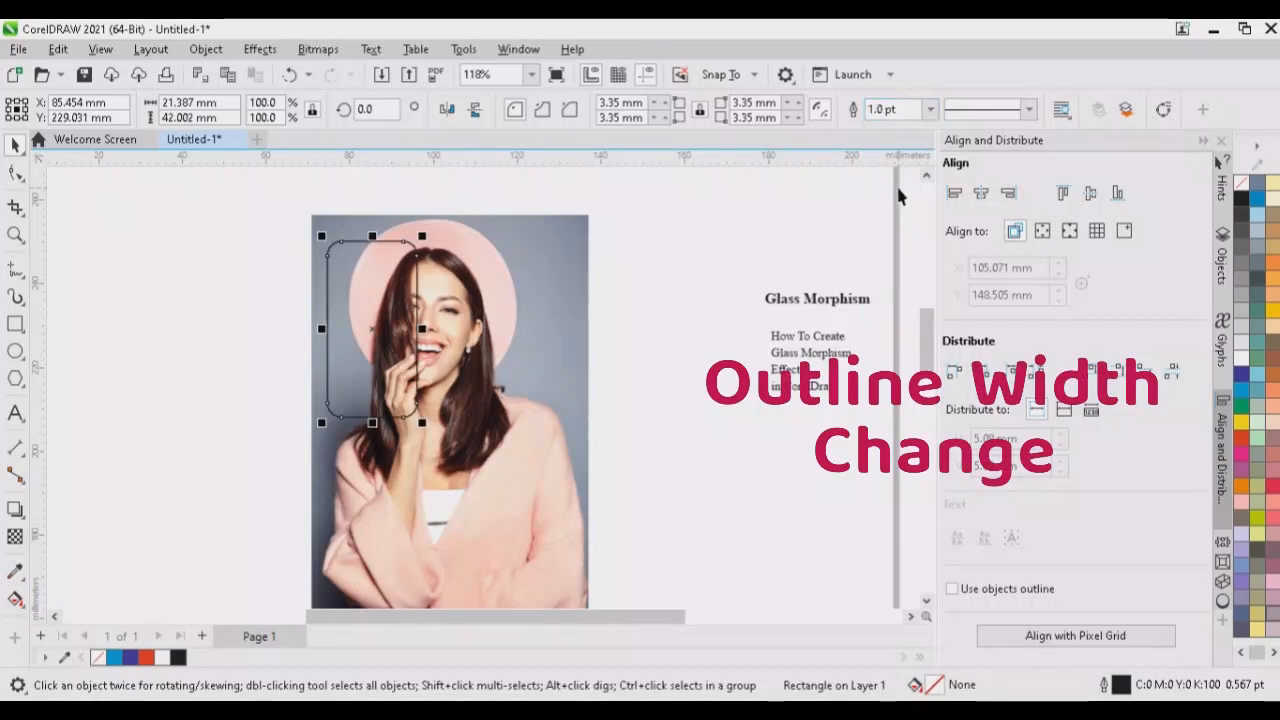
left_click(930, 112)
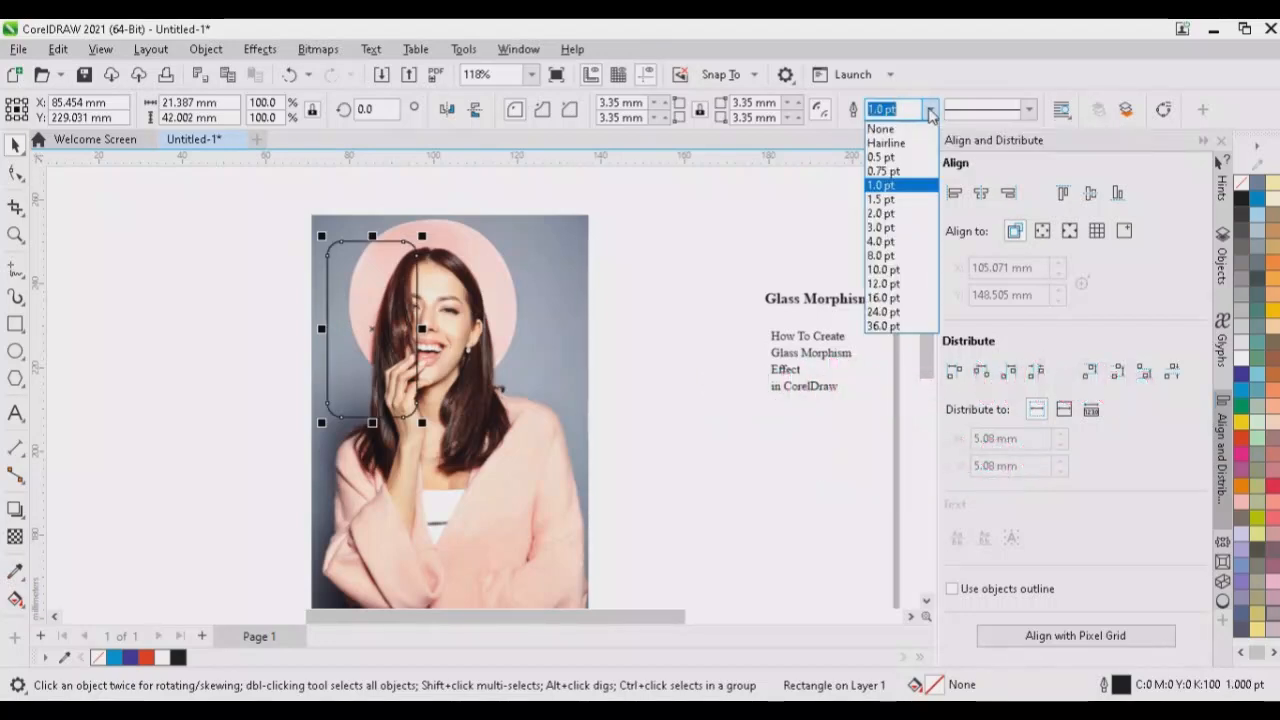
left_click(890, 199)
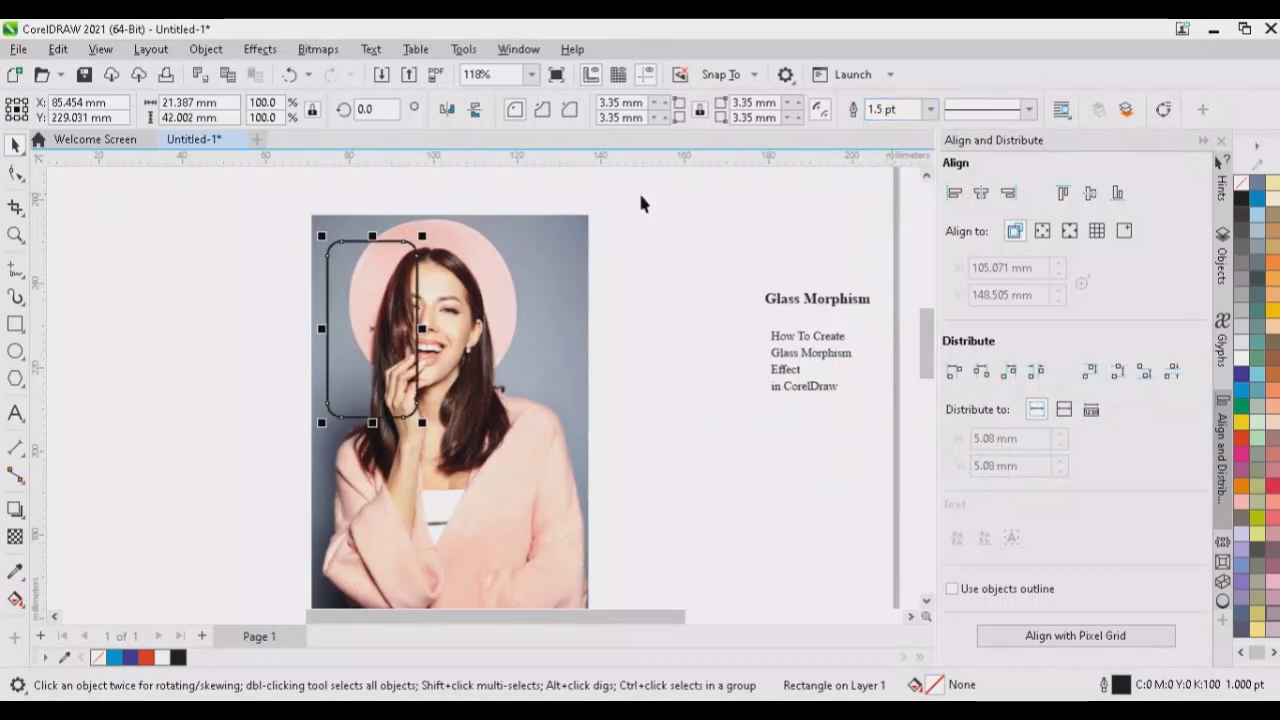
left_click(930, 109)
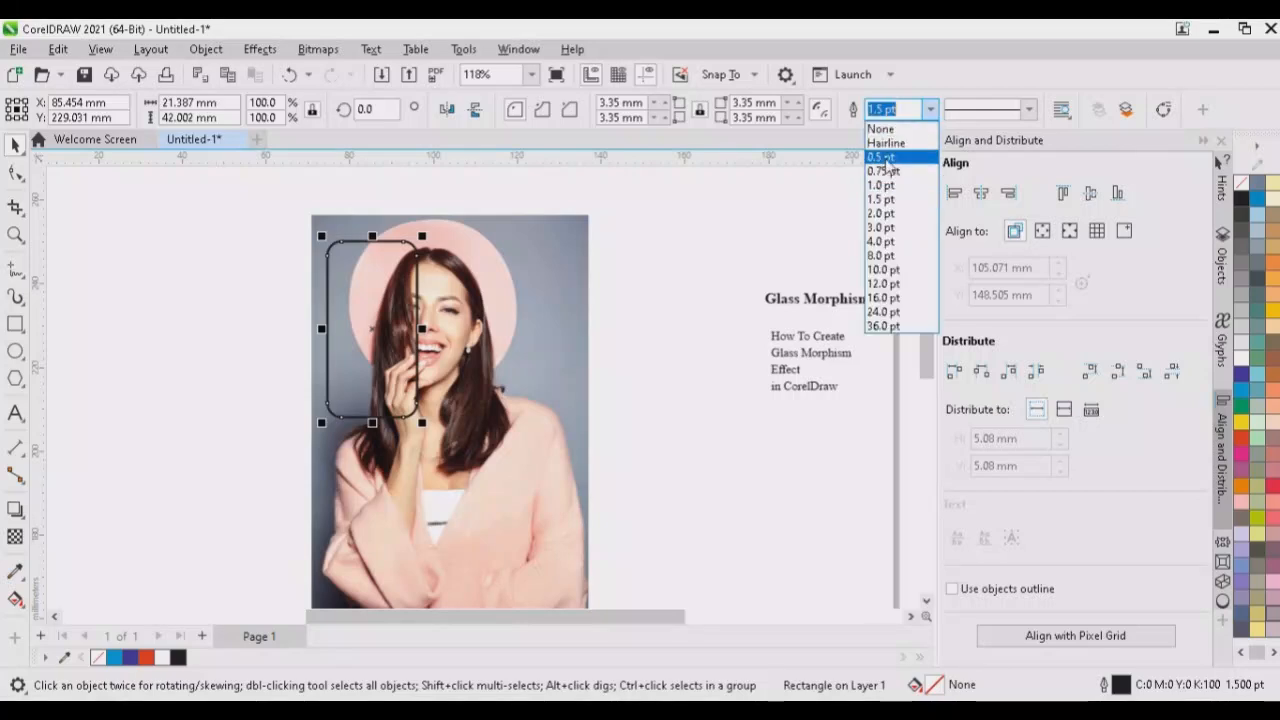
left_click(883, 214)
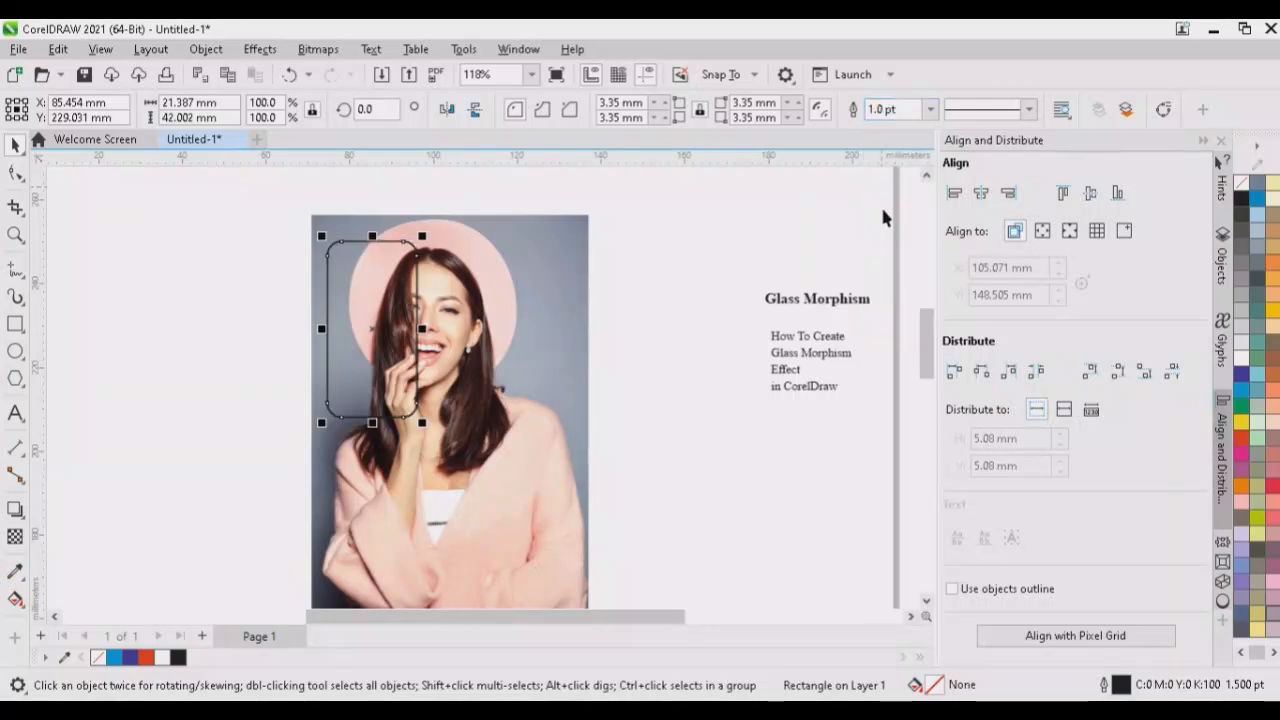
Step: Colour the rounded rectangle's outline white and place a duplicate of it level with it over the photo's right edge
right_click(1241, 360)
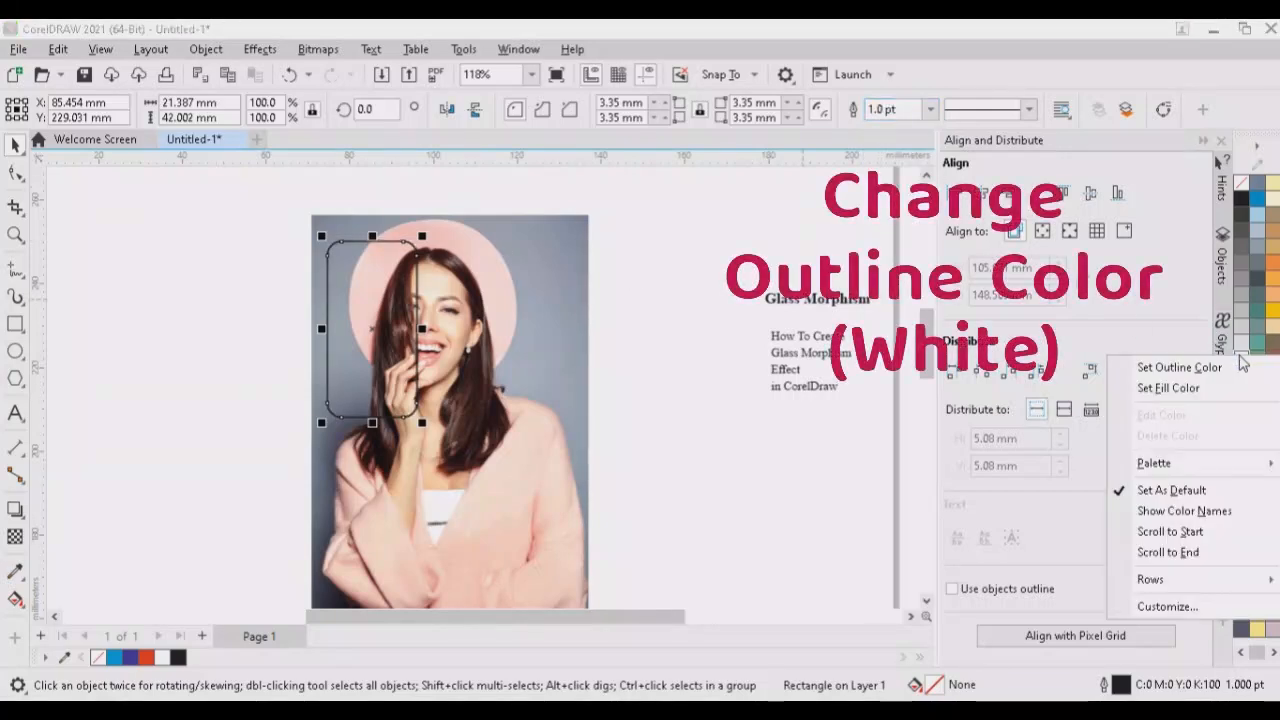
left_click(1185, 367)
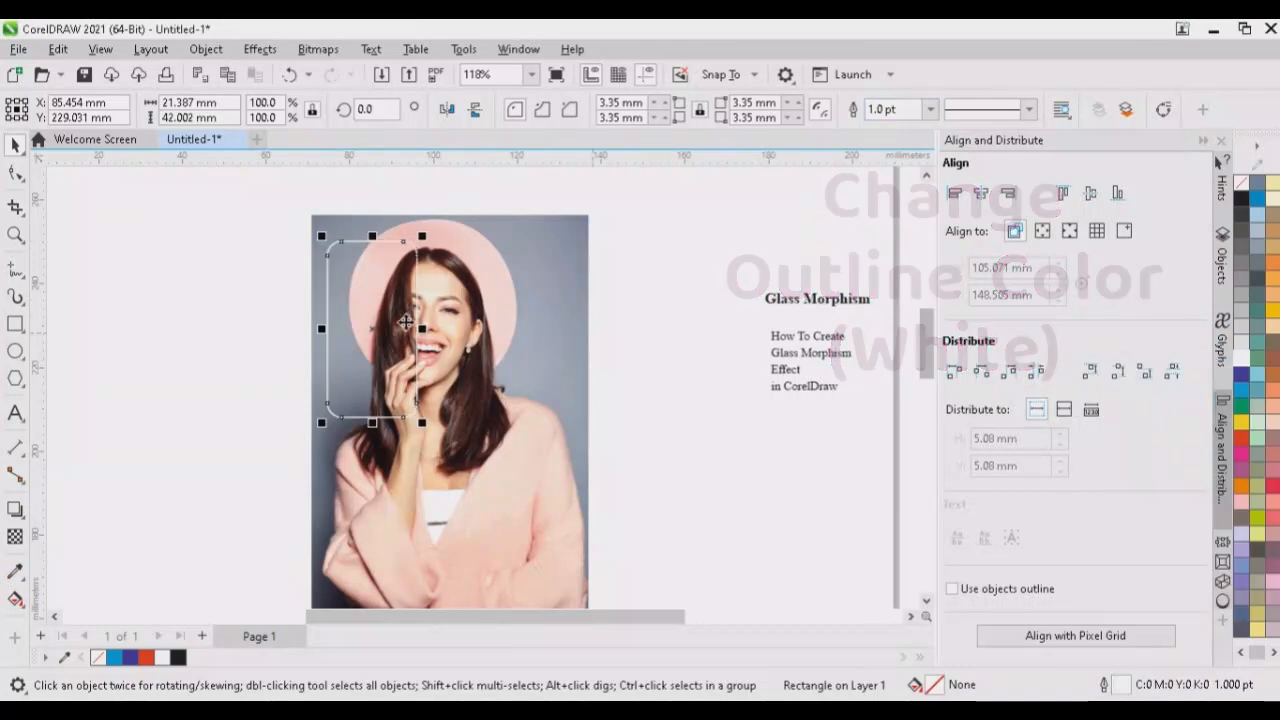
left_click_drag(405, 322, 557, 337)
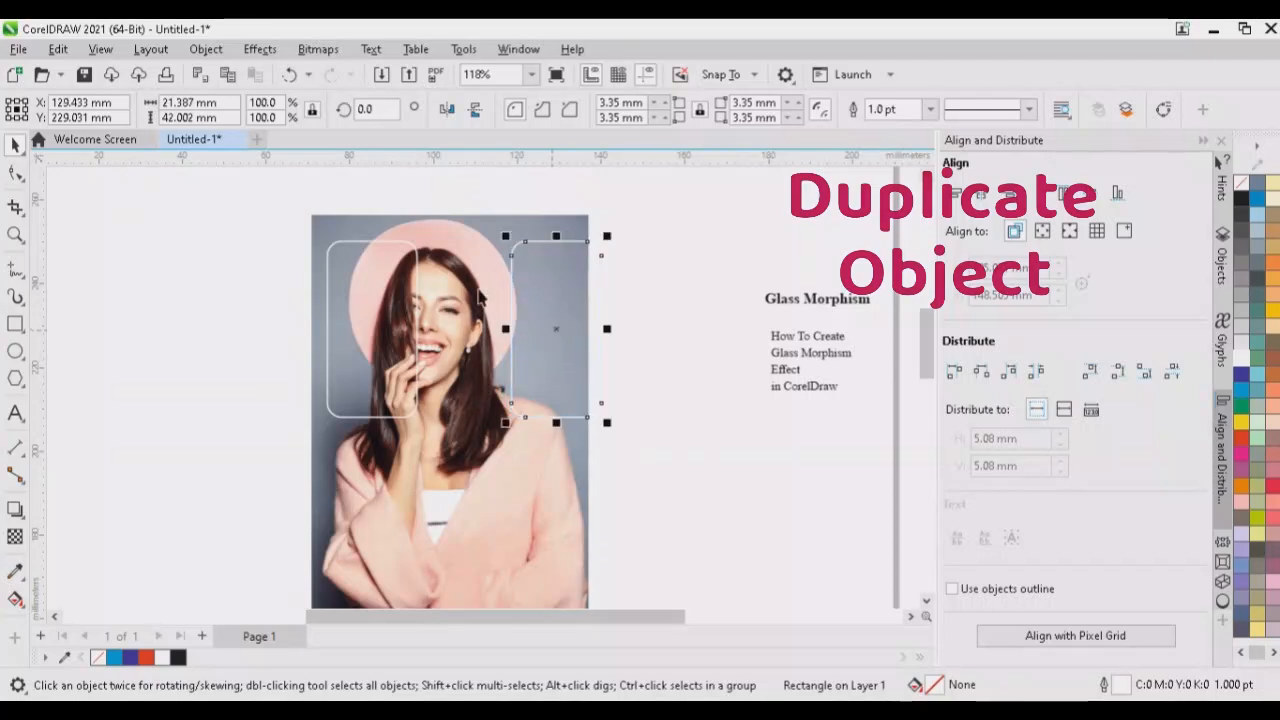
Step: Duplicate the photo in place and PowerClip the copy inside the left rounded rectangle
left_click(447, 241)
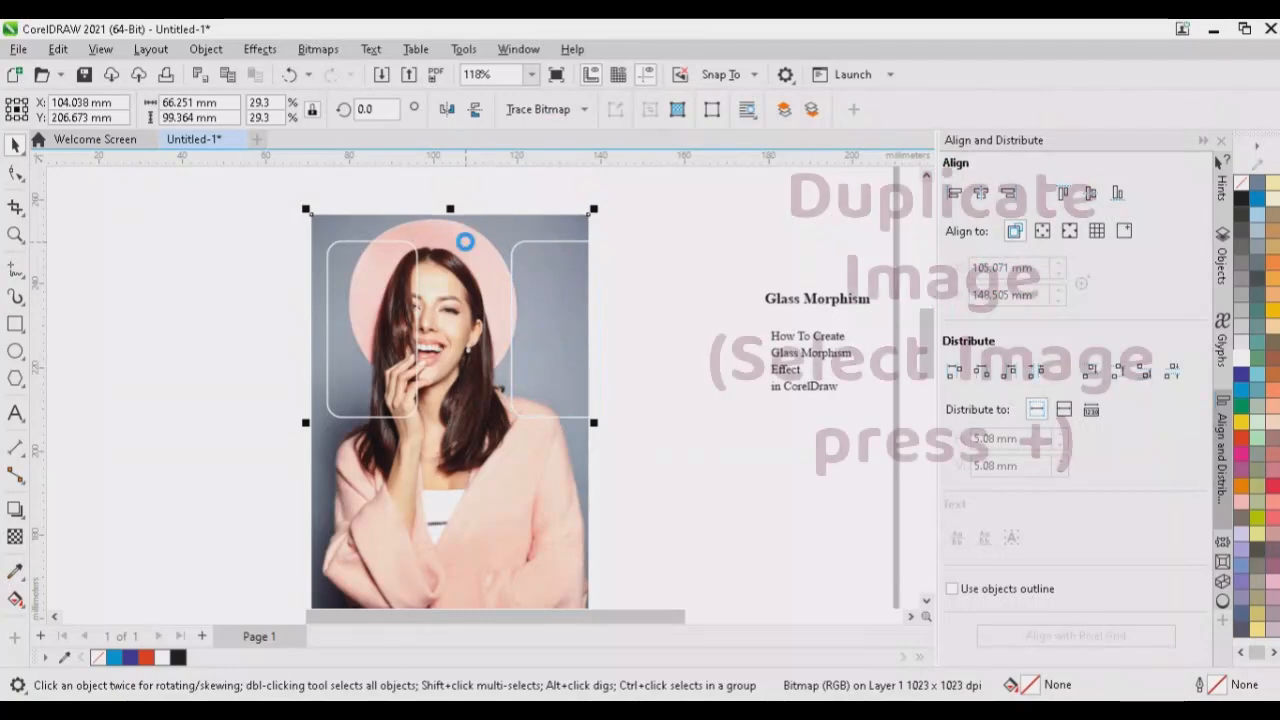
left_click_drag(478, 234, 379, 239)
key("ctrl+z")
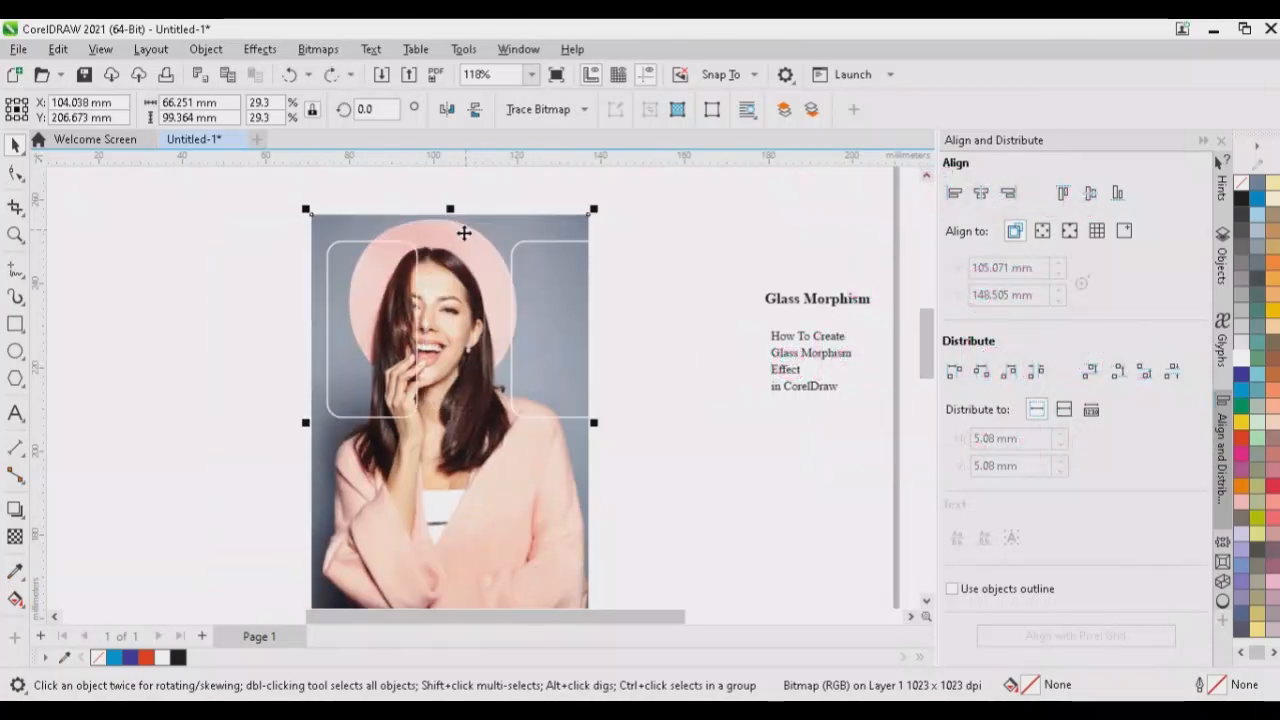
right_click(464, 232)
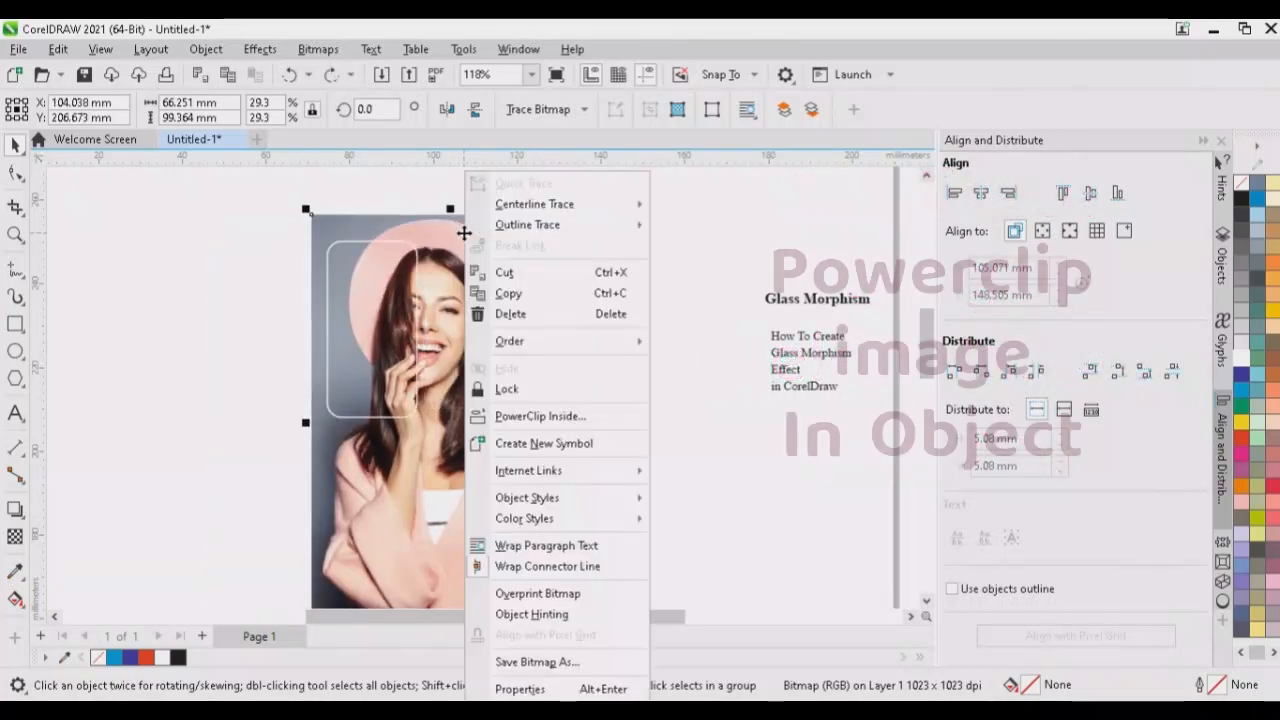
left_click(520, 414)
left_click(335, 300)
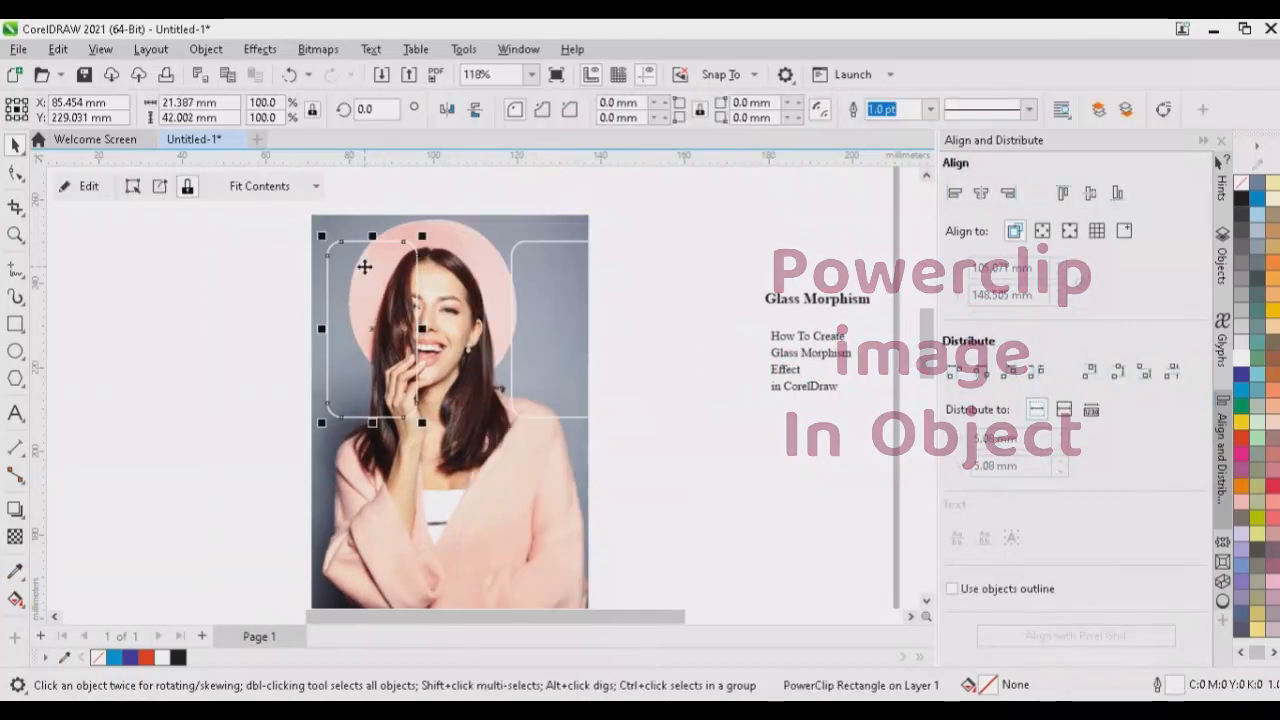
Step: Remove the PowerClip rectangle's outline and convert it to a 300 dpi CMYK Color (32-bit) bitmap with anti-aliasing and transparent background
right_click(95, 660)
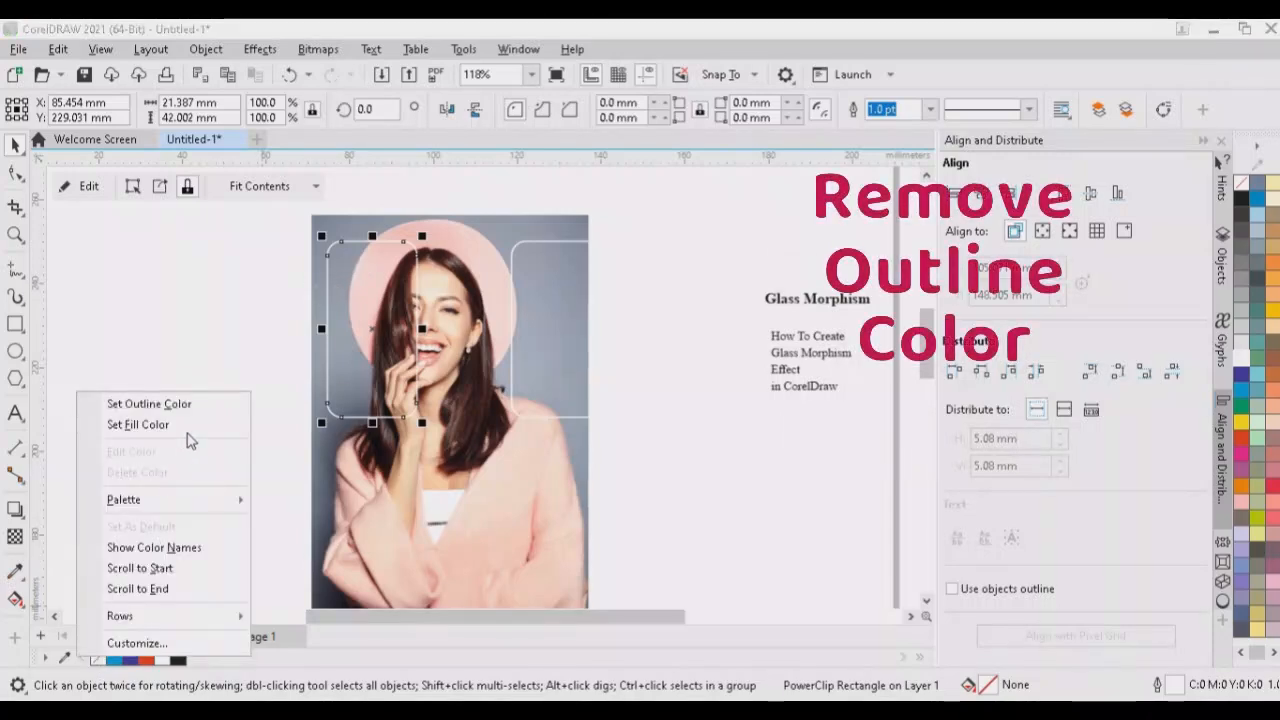
left_click(198, 405)
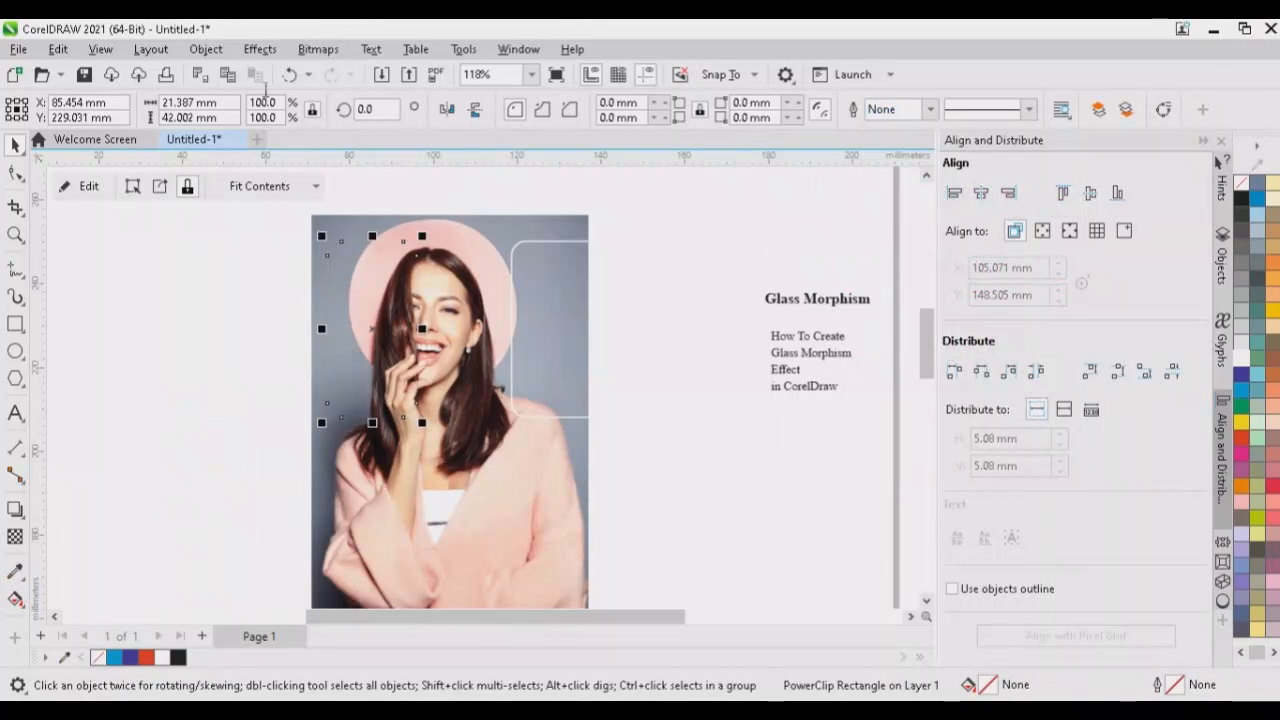
left_click(320, 50)
left_click(345, 77)
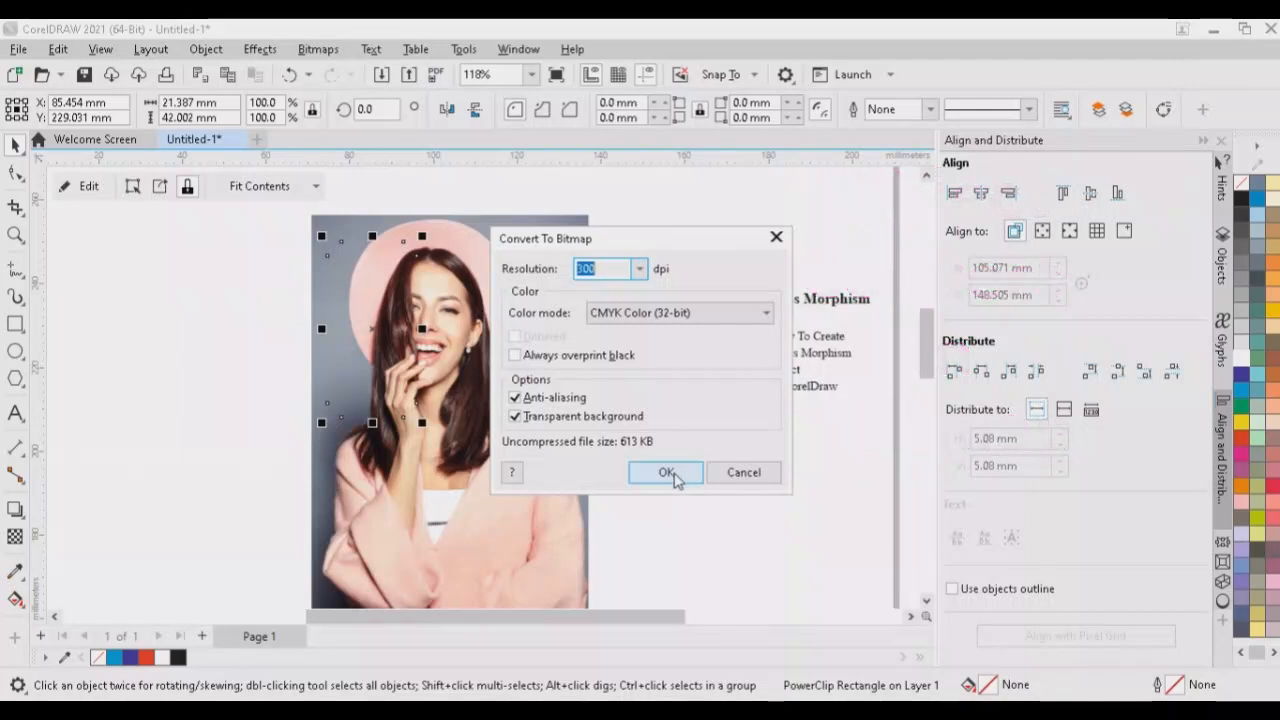
left_click(666, 473)
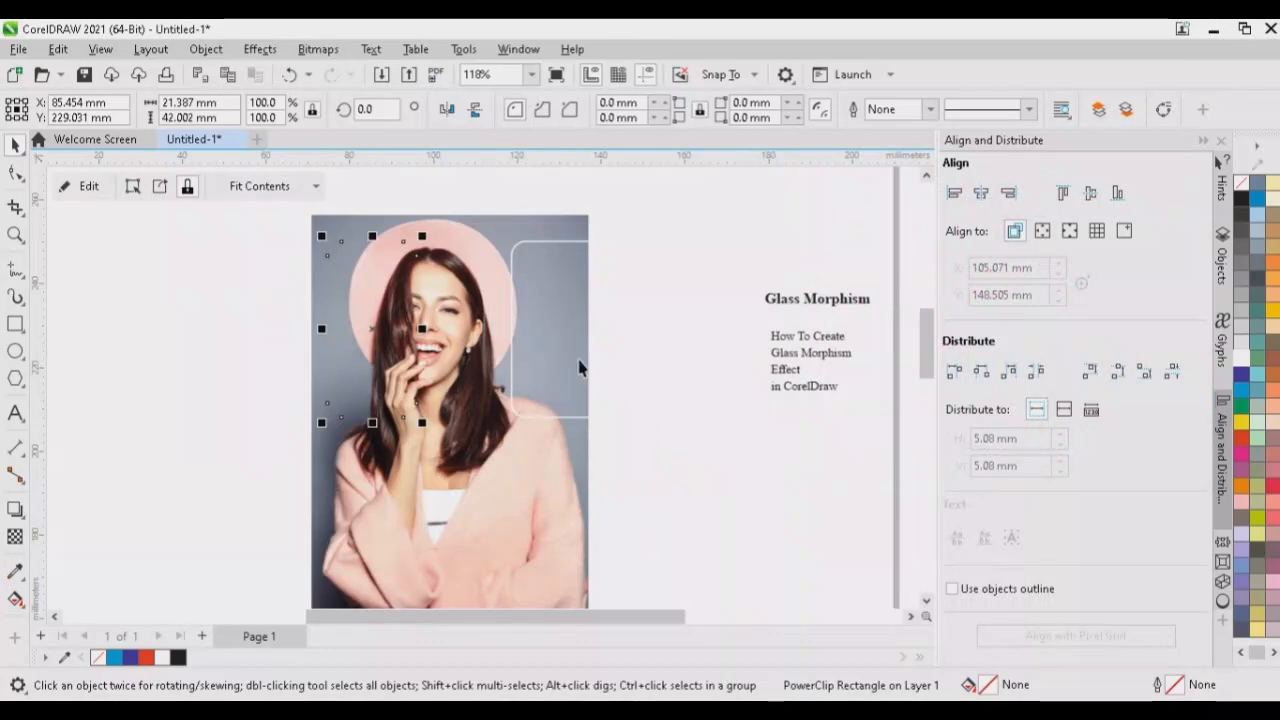
Step: Apply a Gaussian Blur with a radius of 10.0 pixels to the converted bitmap
left_click(262, 50)
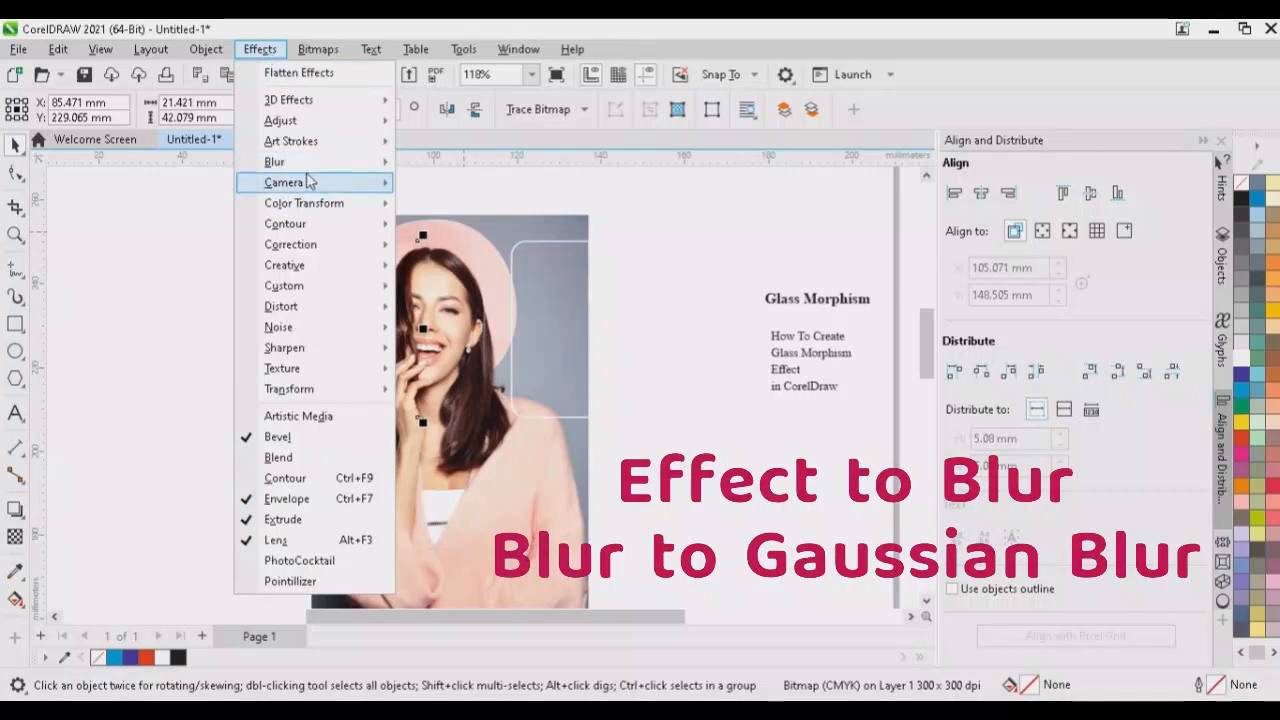
mouse_move(352, 163)
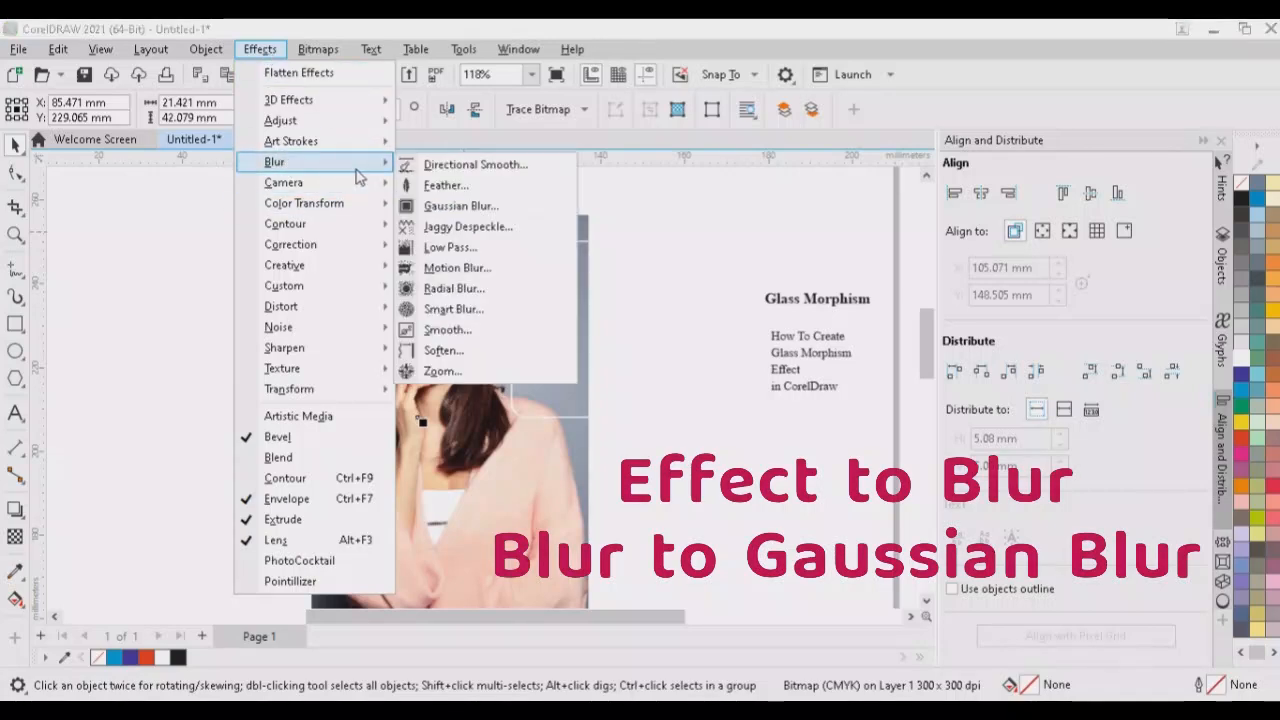
left_click(434, 208)
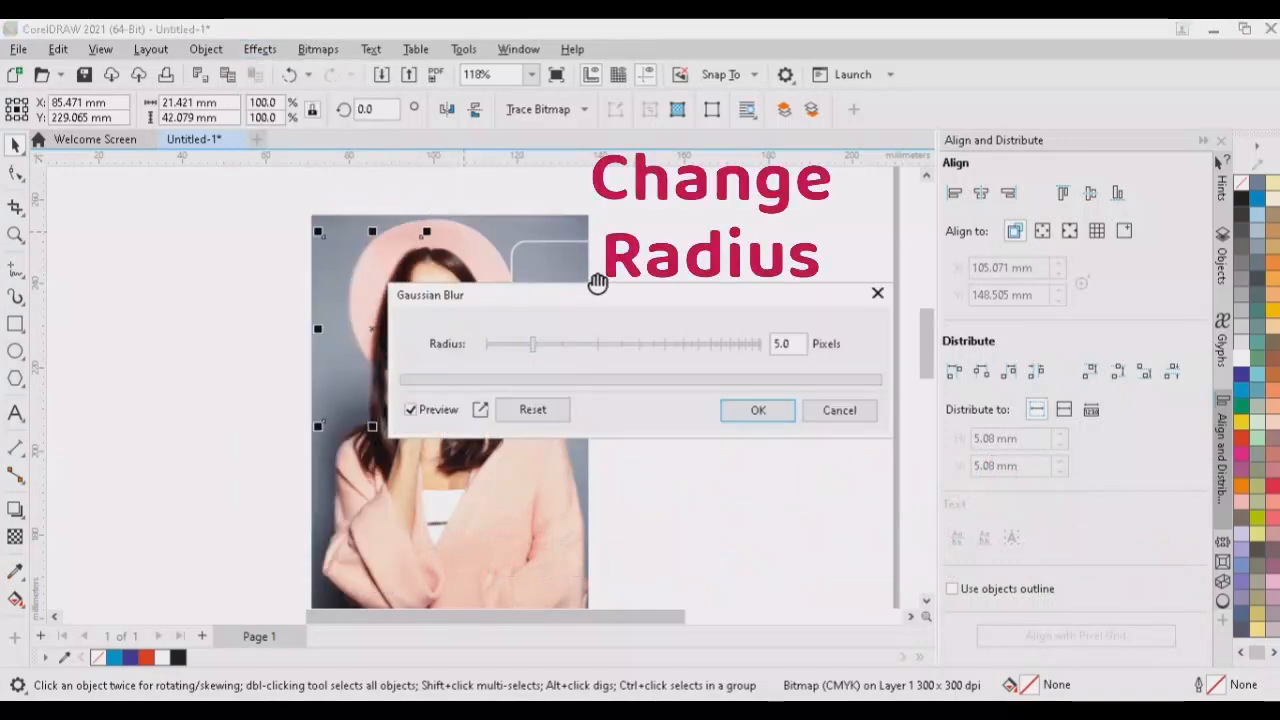
left_click_drag(560, 297, 676, 305)
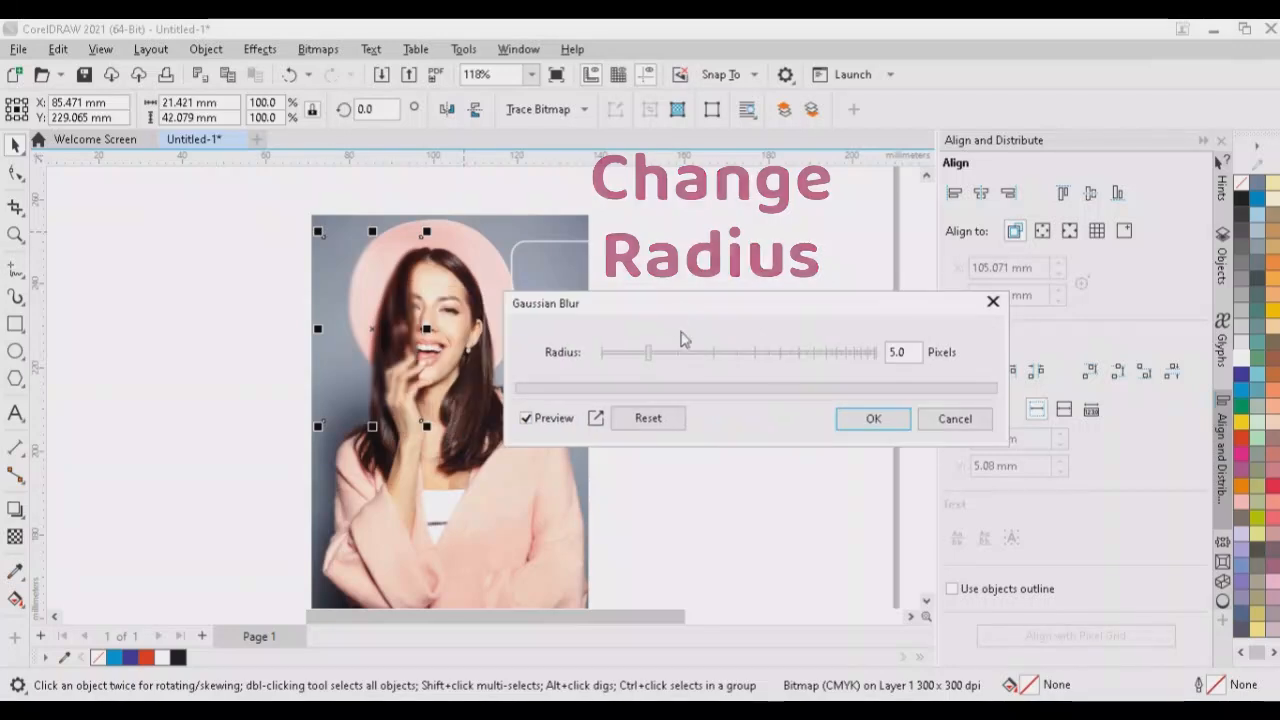
left_click(667, 355)
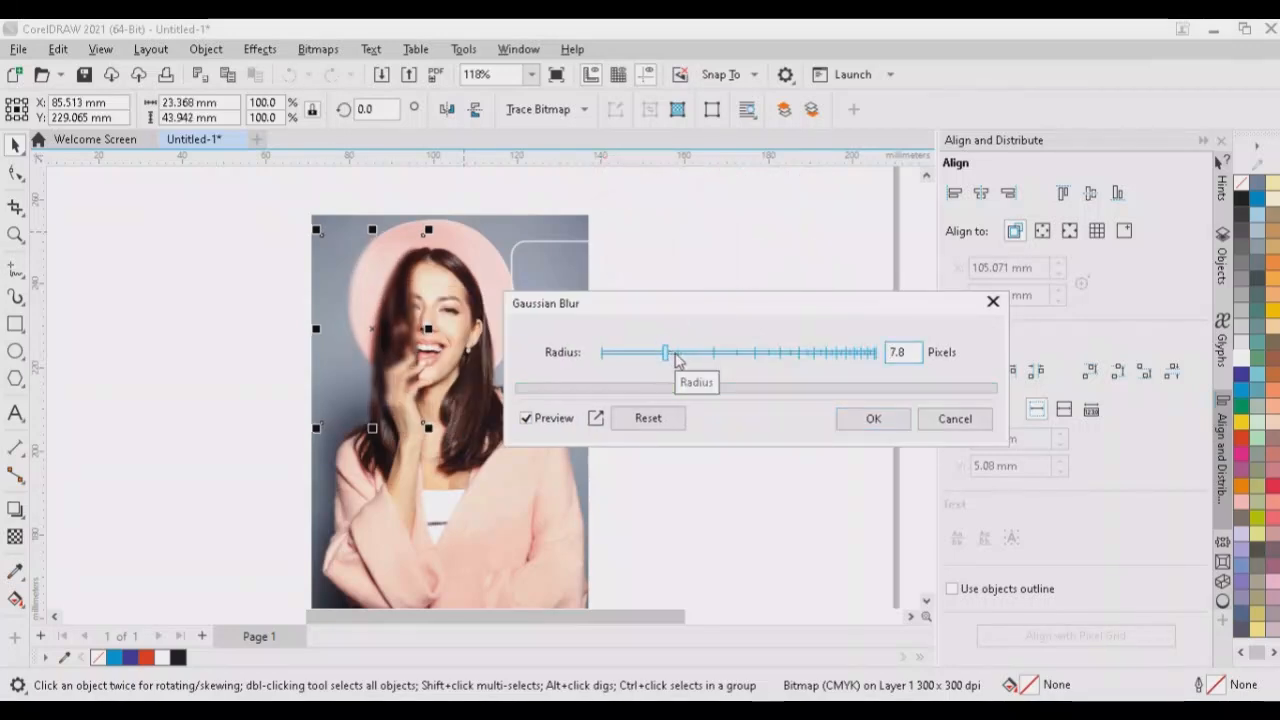
left_click(676, 355)
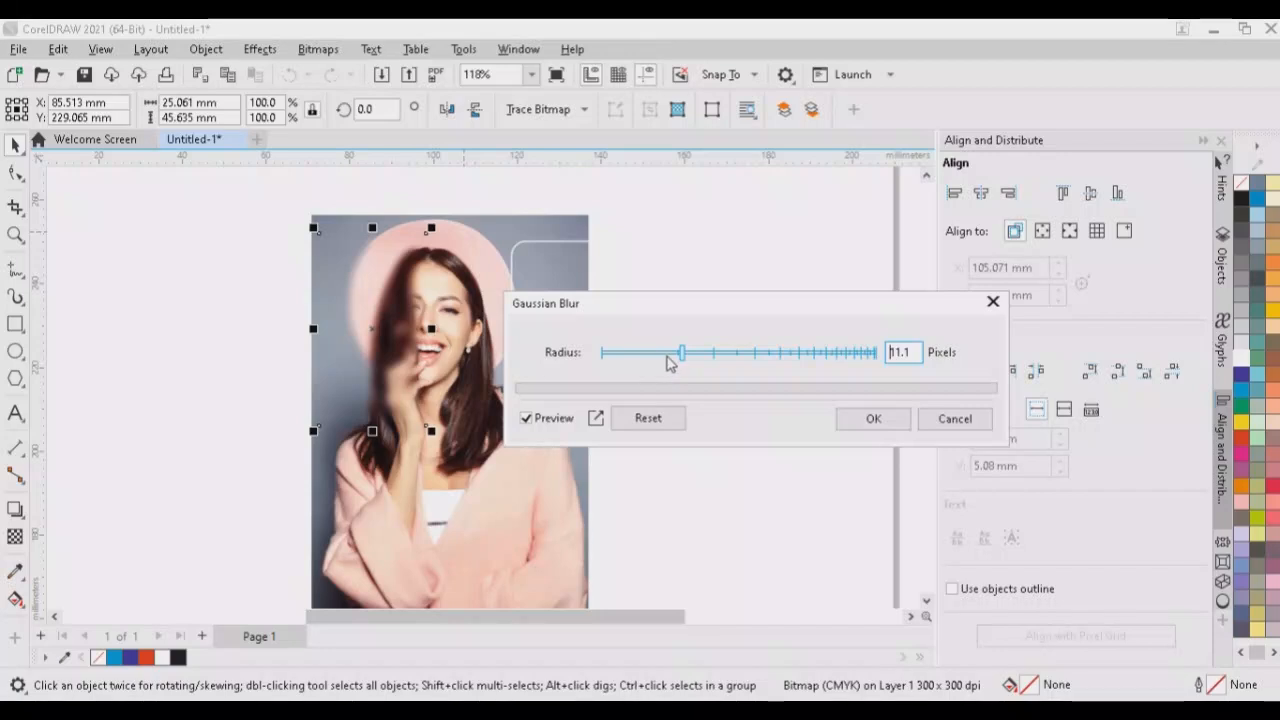
left_click(677, 354)
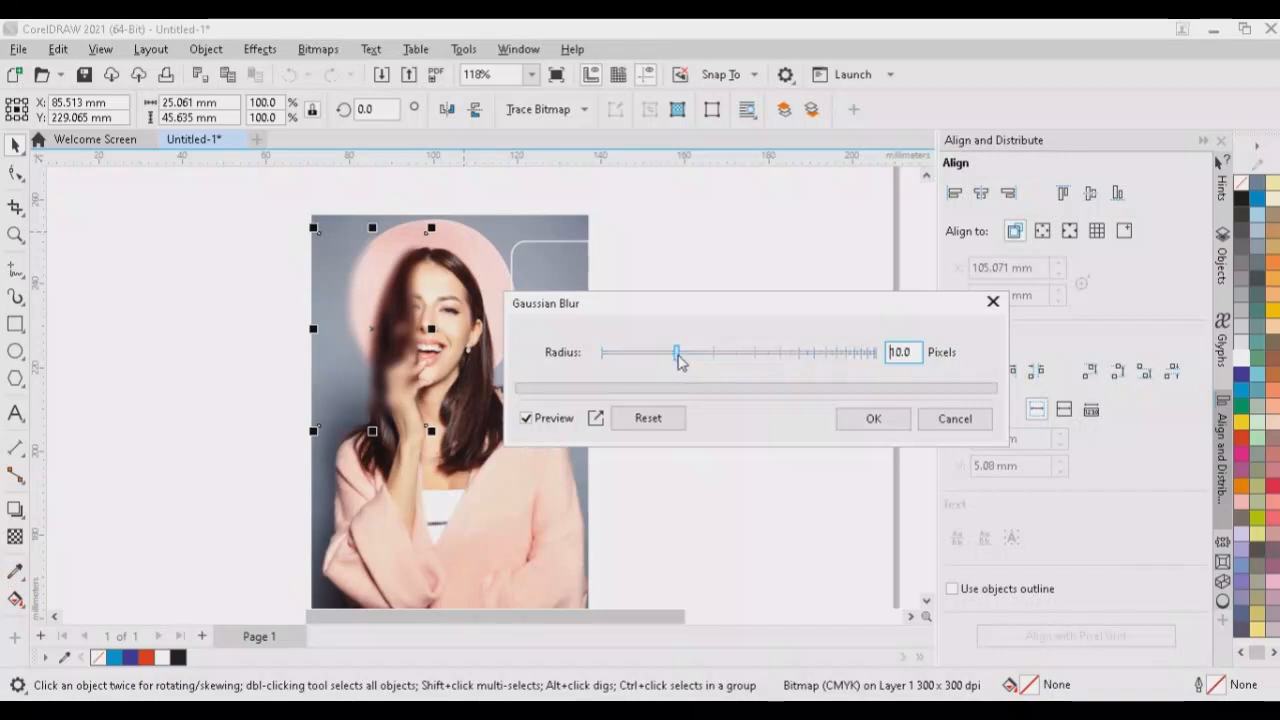
left_click(887, 425)
Step: Duplicate the white-outlined rectangle on the photo's right side and align the copy's centre horizontally and vertically with the blurred bitmap
left_click(553, 332)
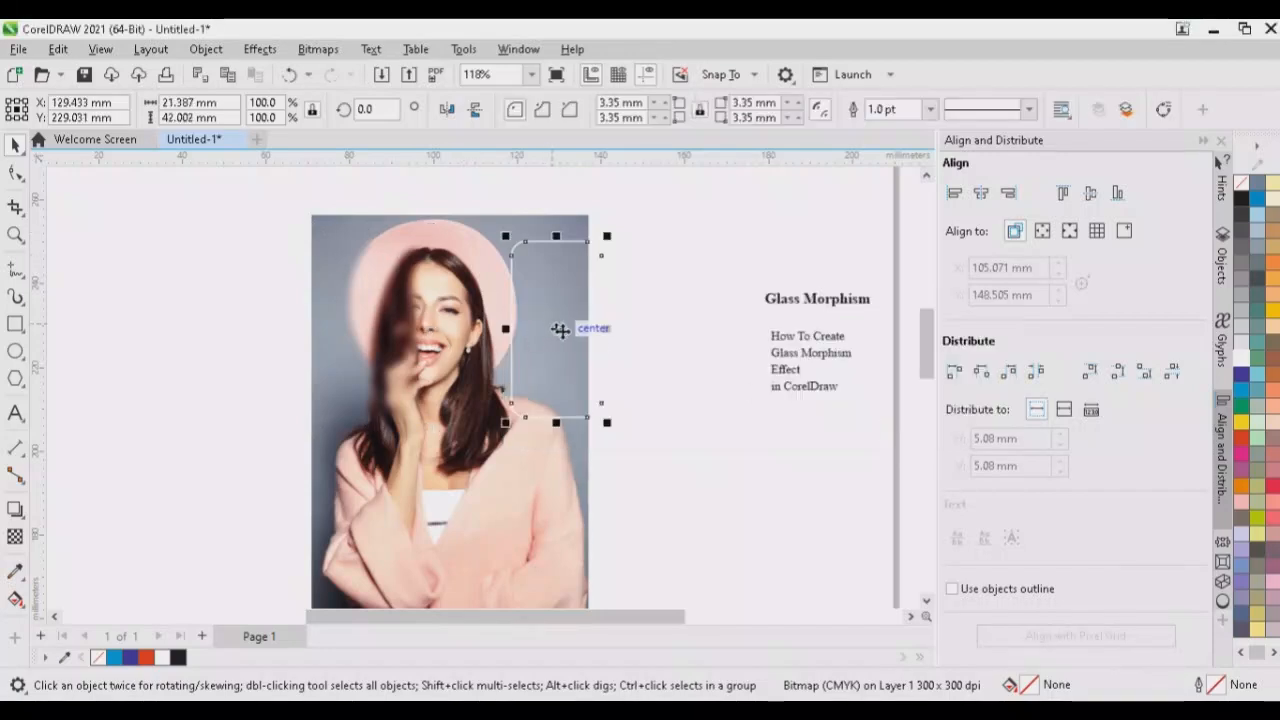
left_click(367, 300, "shift")
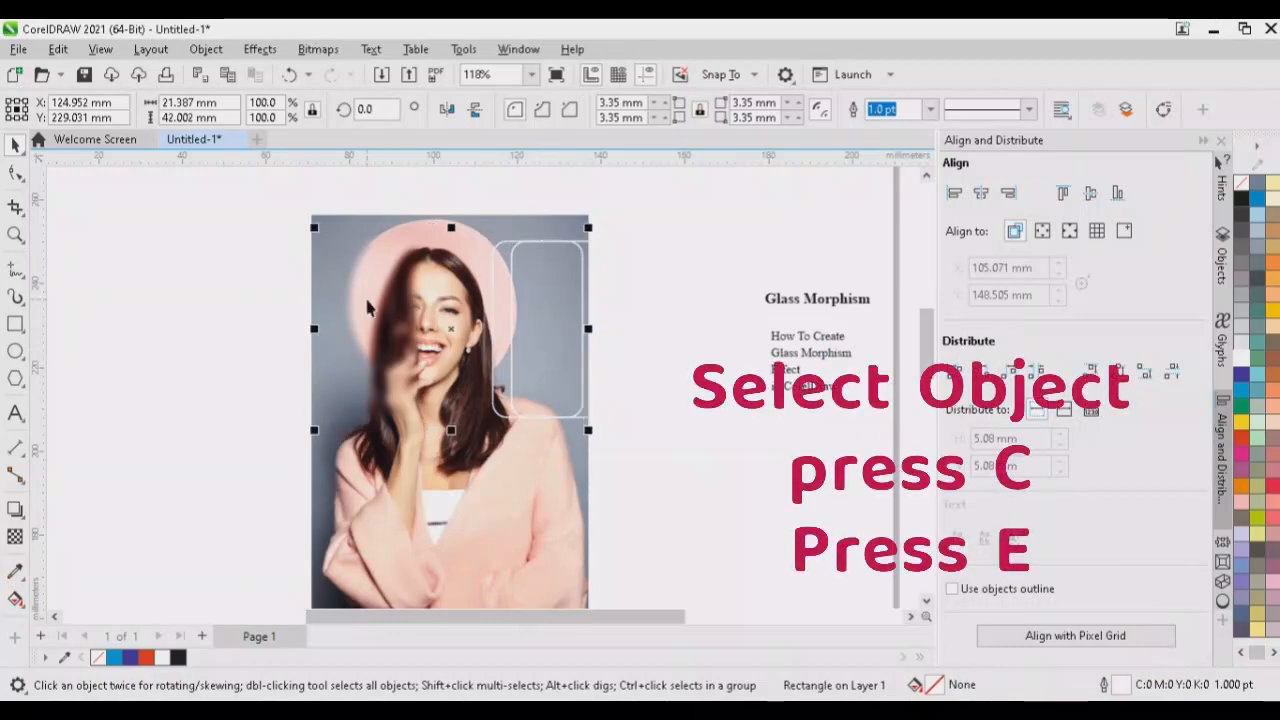
key("c")
key("e")
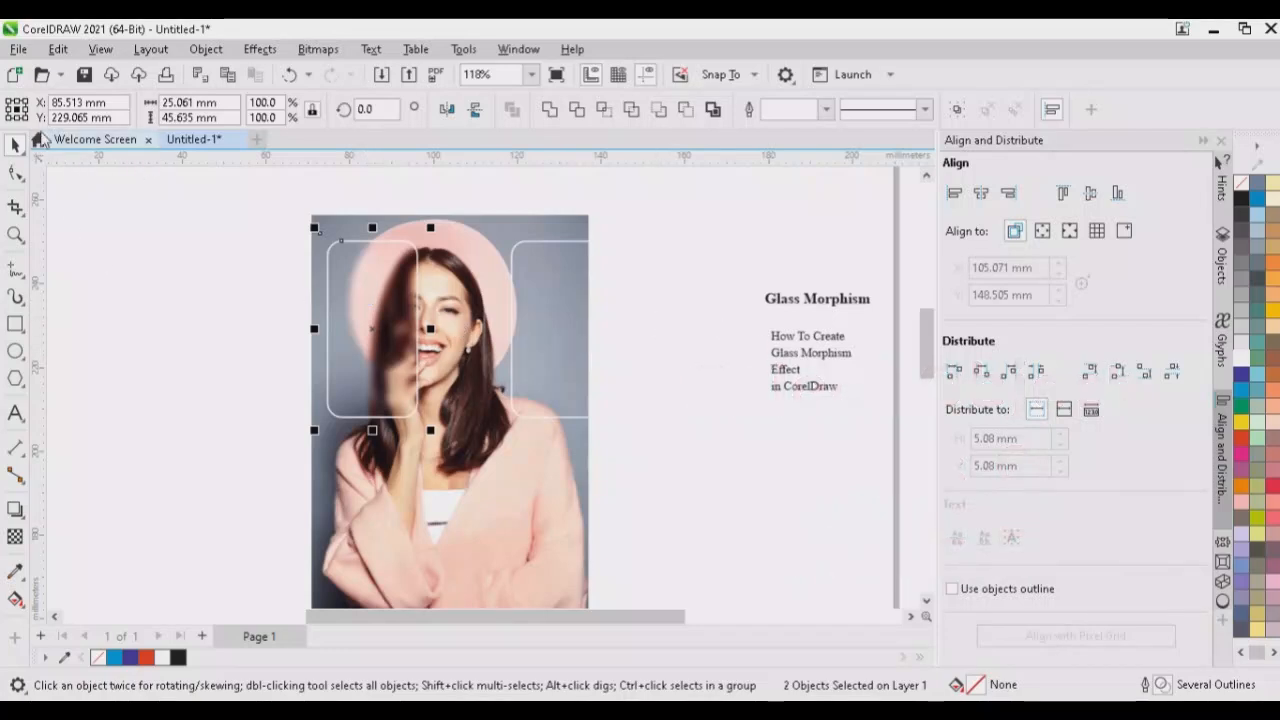
left_click(220, 305)
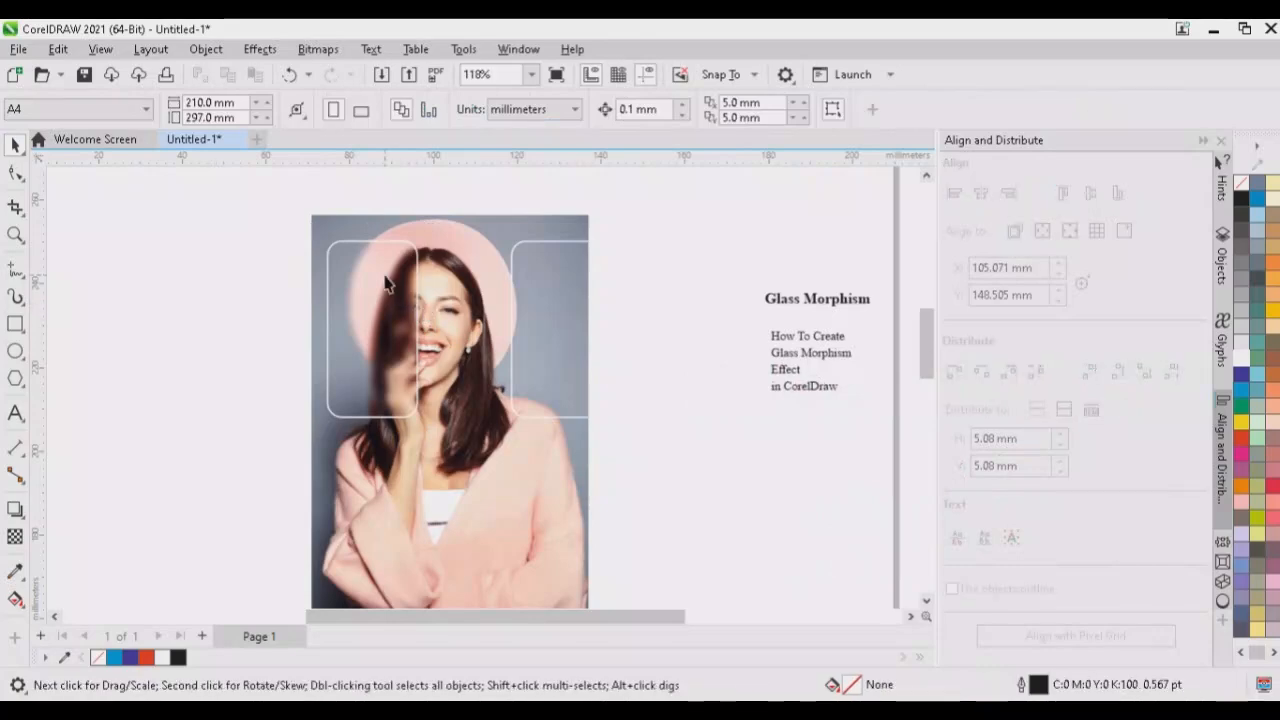
Step: Fill the rounded rectangle over the blurred area with white
left_click(353, 285)
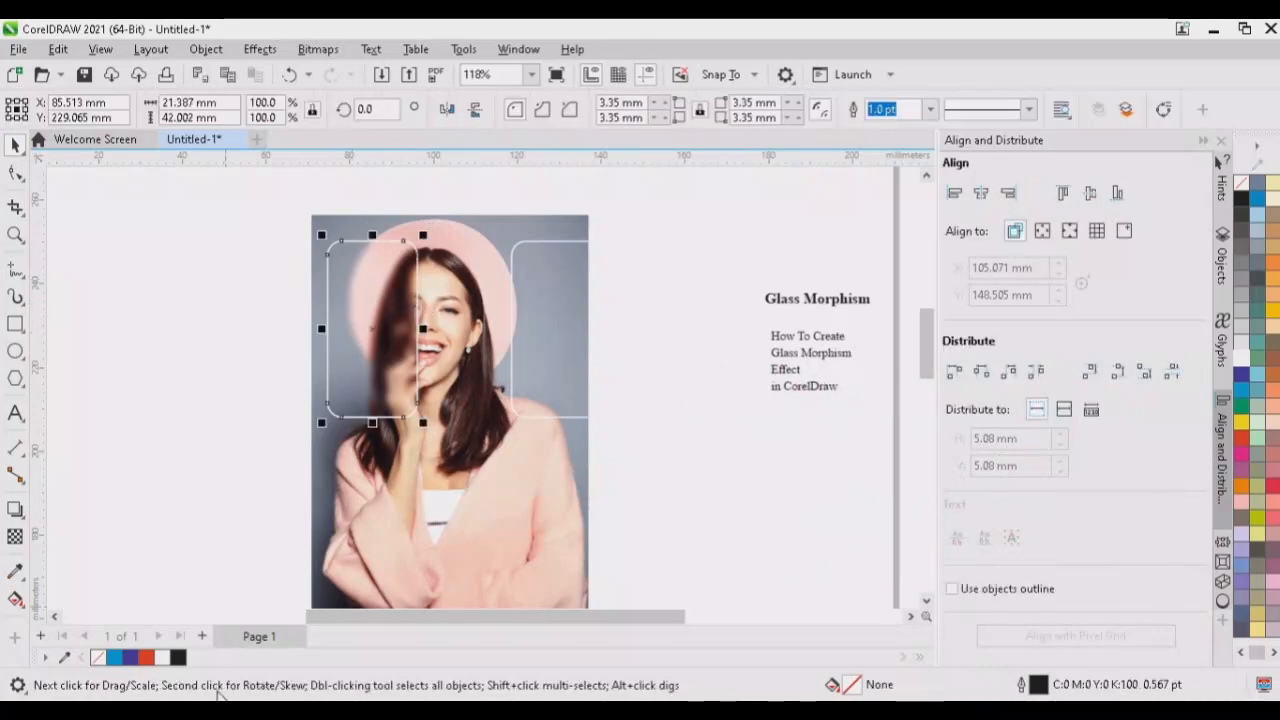
left_click(161, 659)
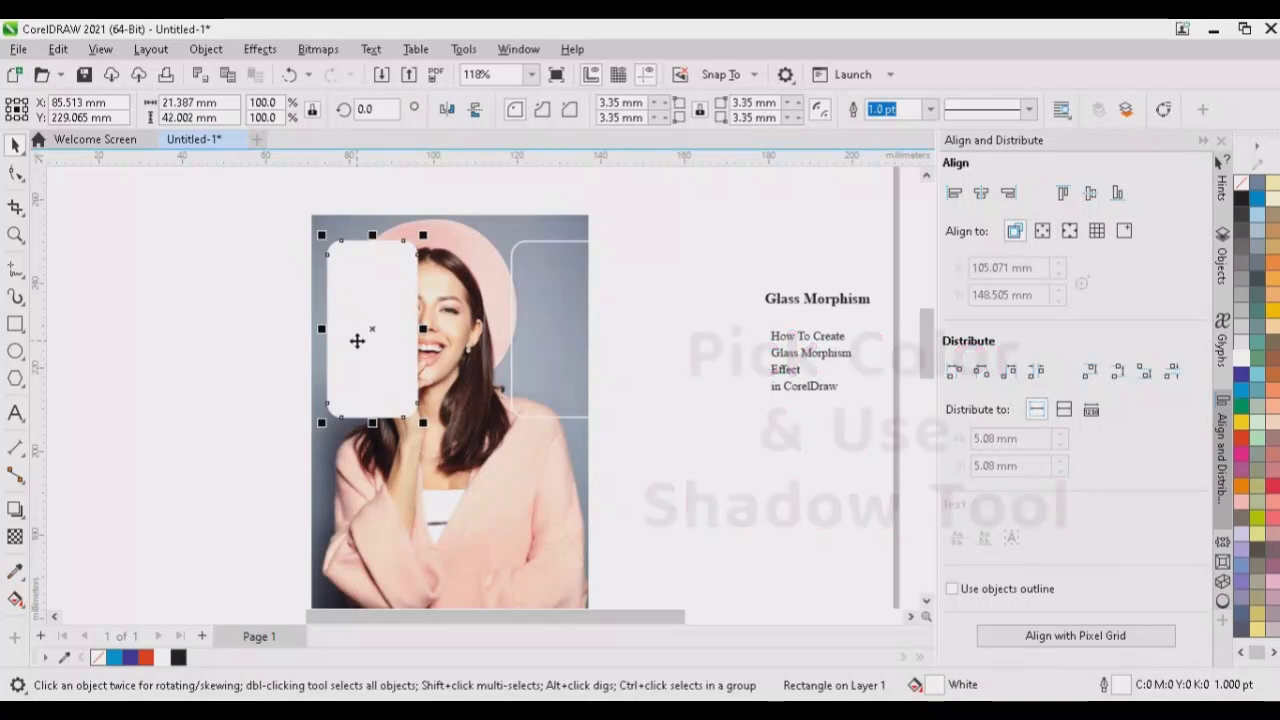
right_click(368, 328)
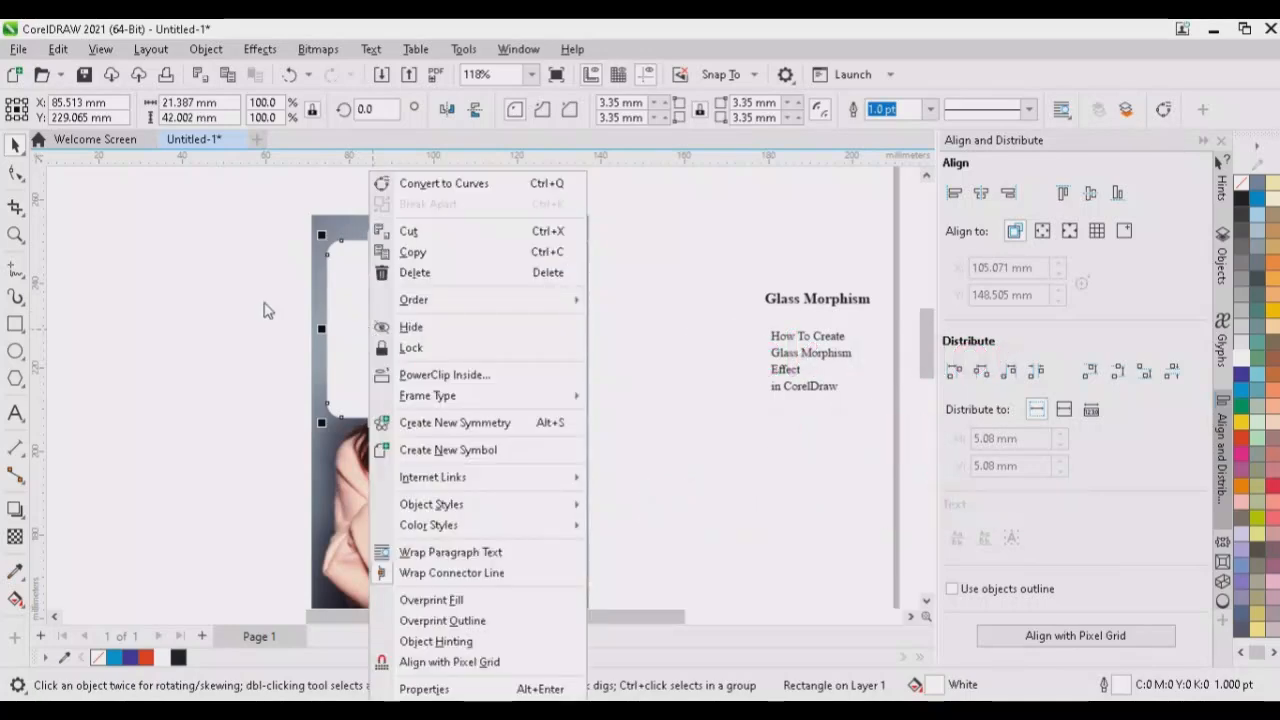
left_click(266, 306)
Step: PowerClip the blurred bitmap inside the white-filled rounded rectangle
left_click(334, 234)
right_click(334, 234)
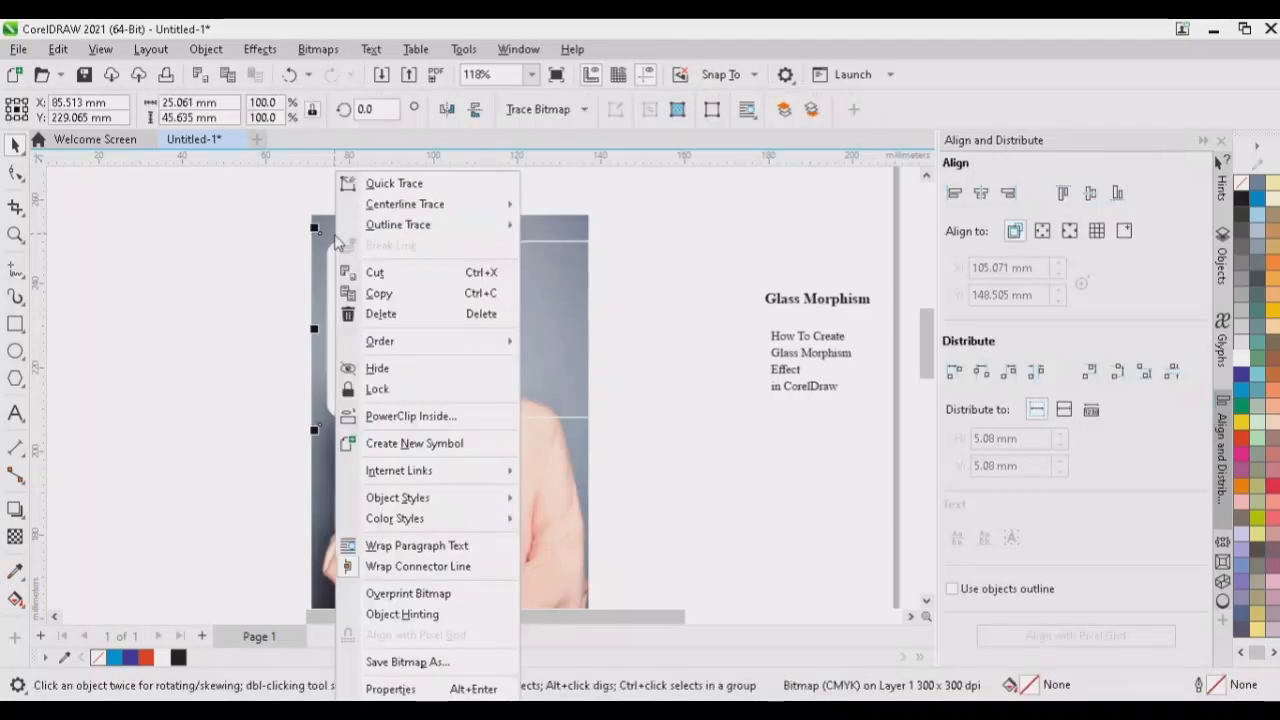
left_click(380, 414)
left_click(360, 352)
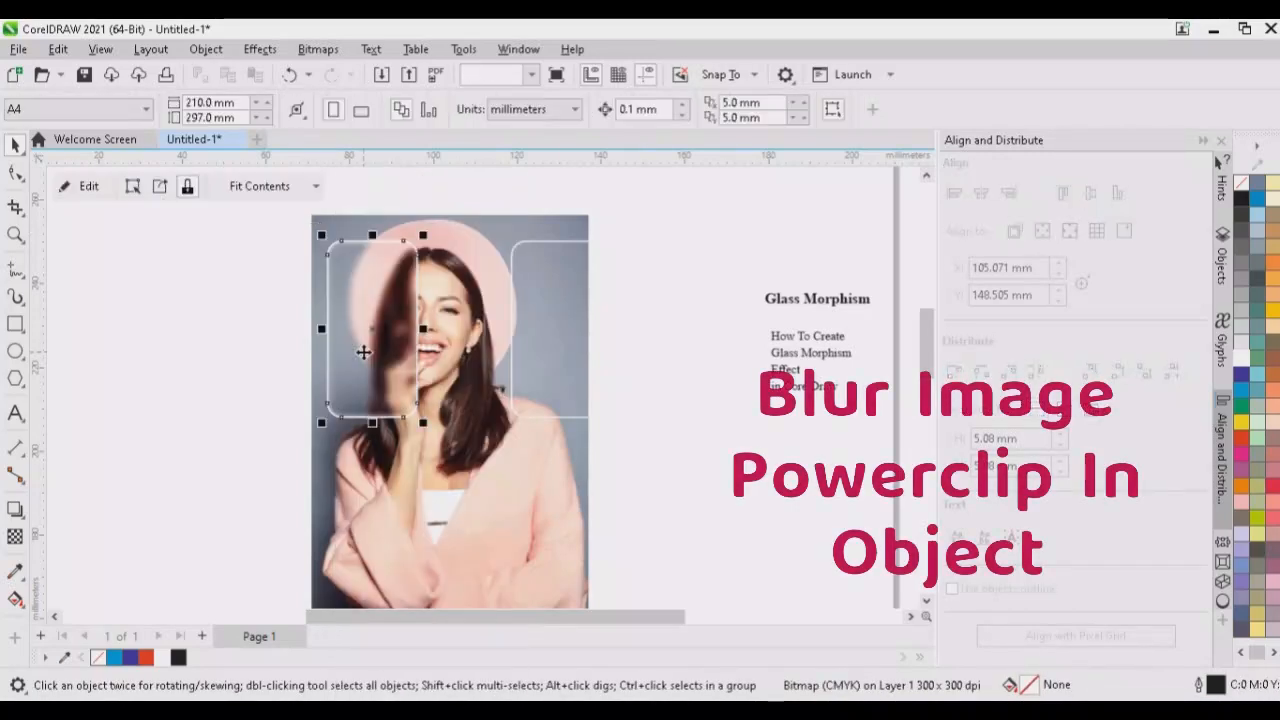
scroll(370, 270, "up", 2)
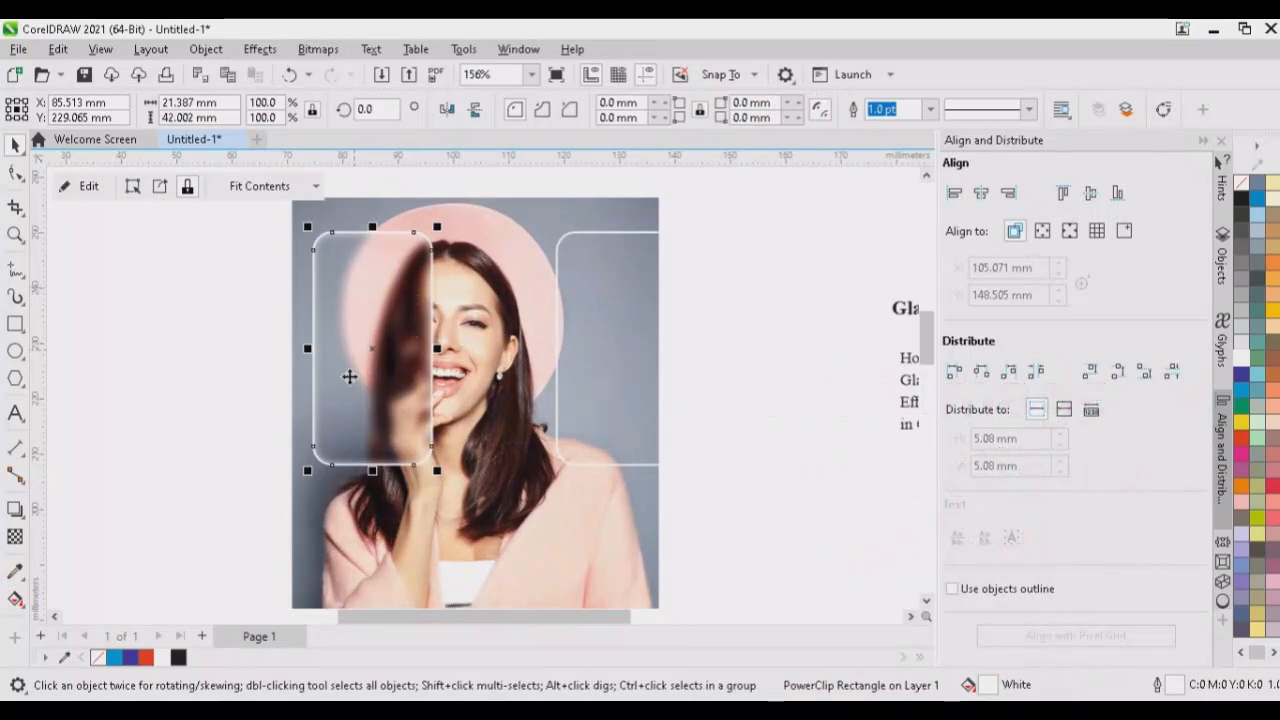
Step: Remove the outline from the rounded rectangle that holds the blurred image
right_click(93, 660)
left_click(152, 403)
left_click(230, 362)
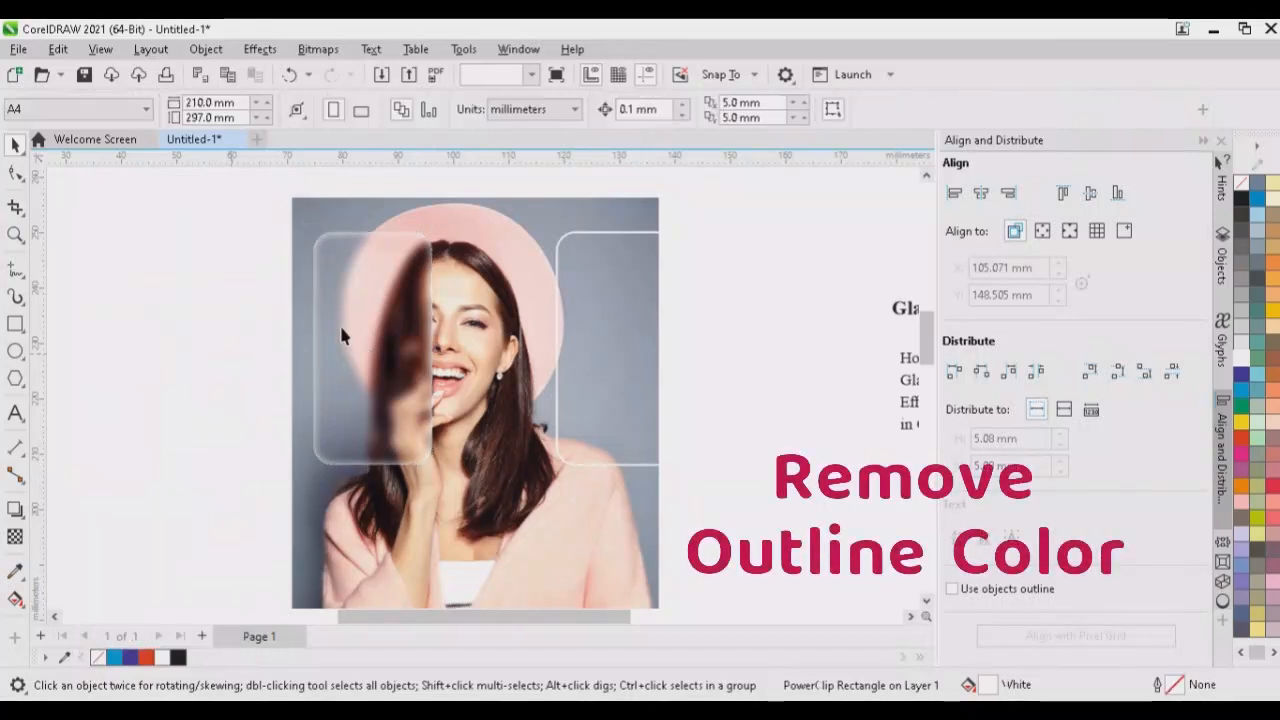
left_click(346, 323)
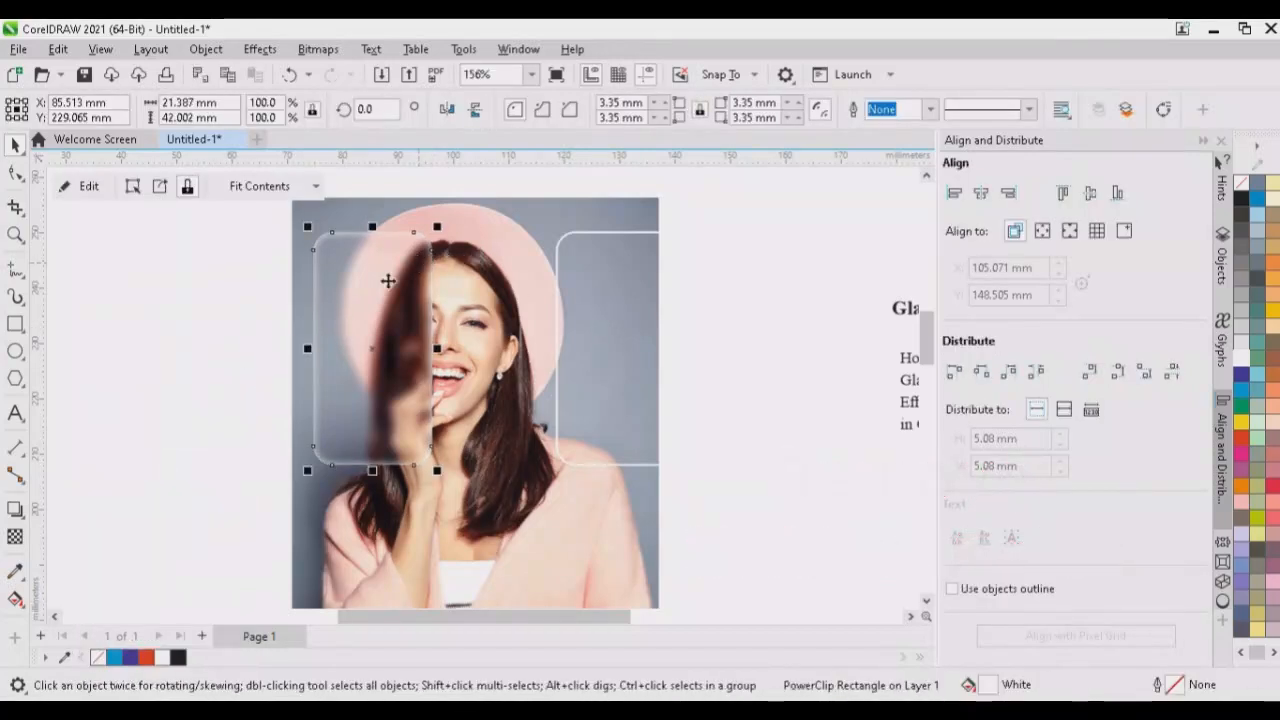
left_click(209, 300)
Step: Add a Flat Top Left drop shadow to the blurred panel, offset about -0.6 mm horizontally and 0.04 mm vertically
left_click(361, 294)
left_click(16, 510)
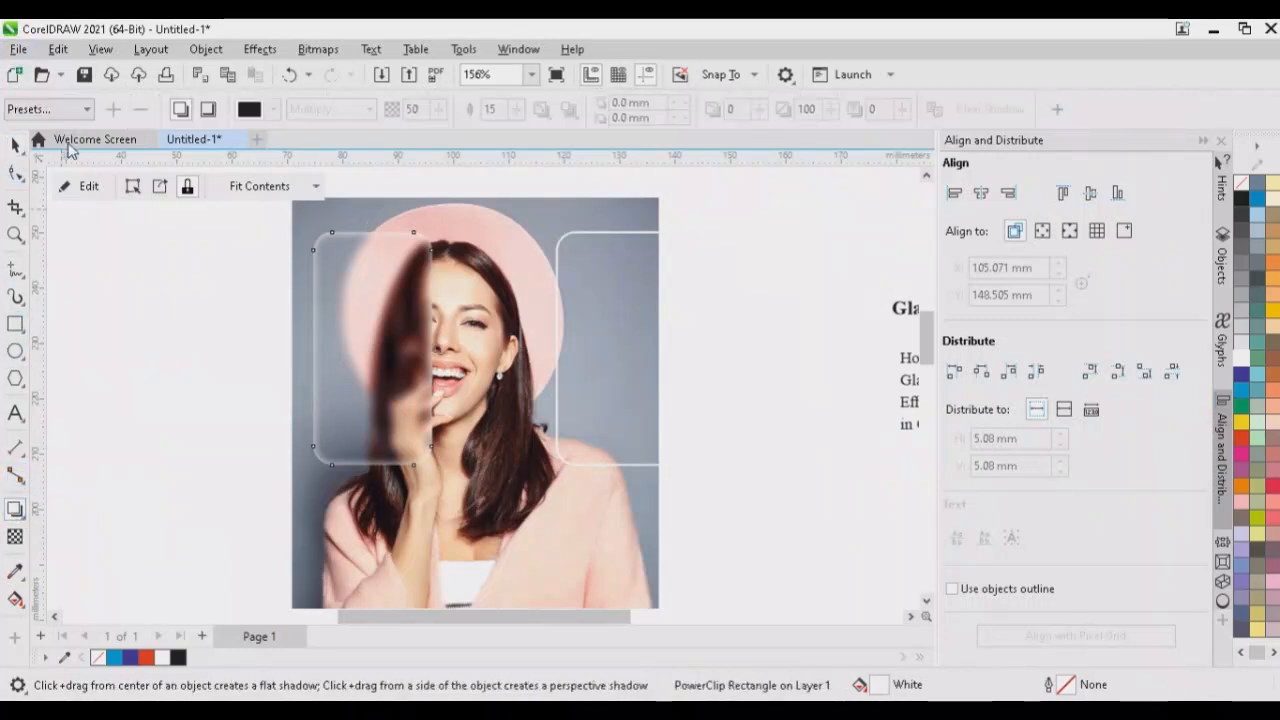
left_click(48, 109)
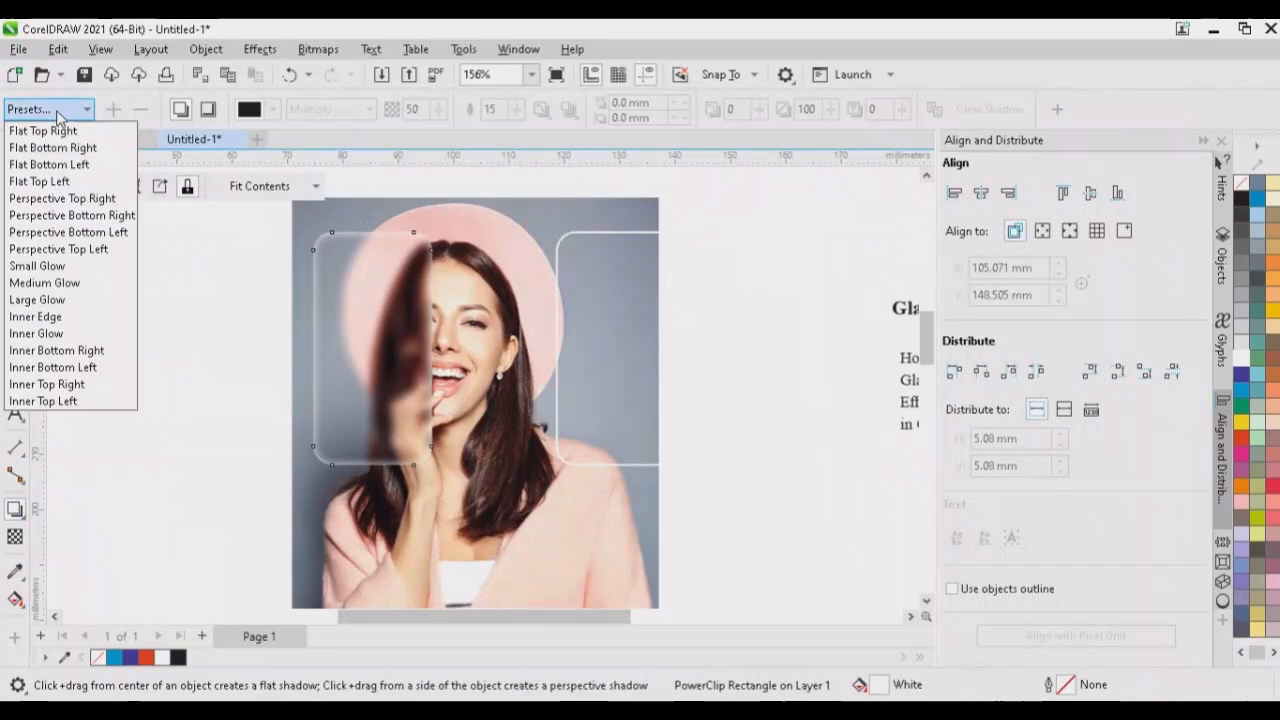
left_click(70, 186)
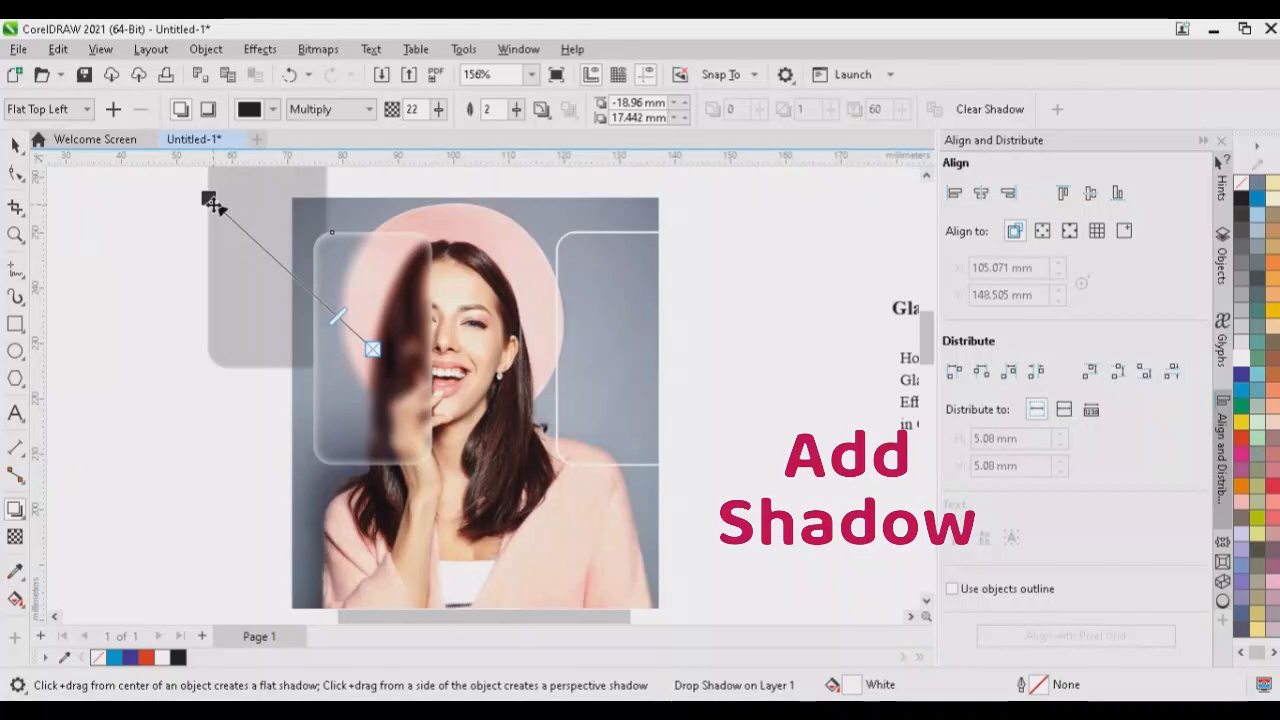
left_click_drag(209, 201, 302, 341)
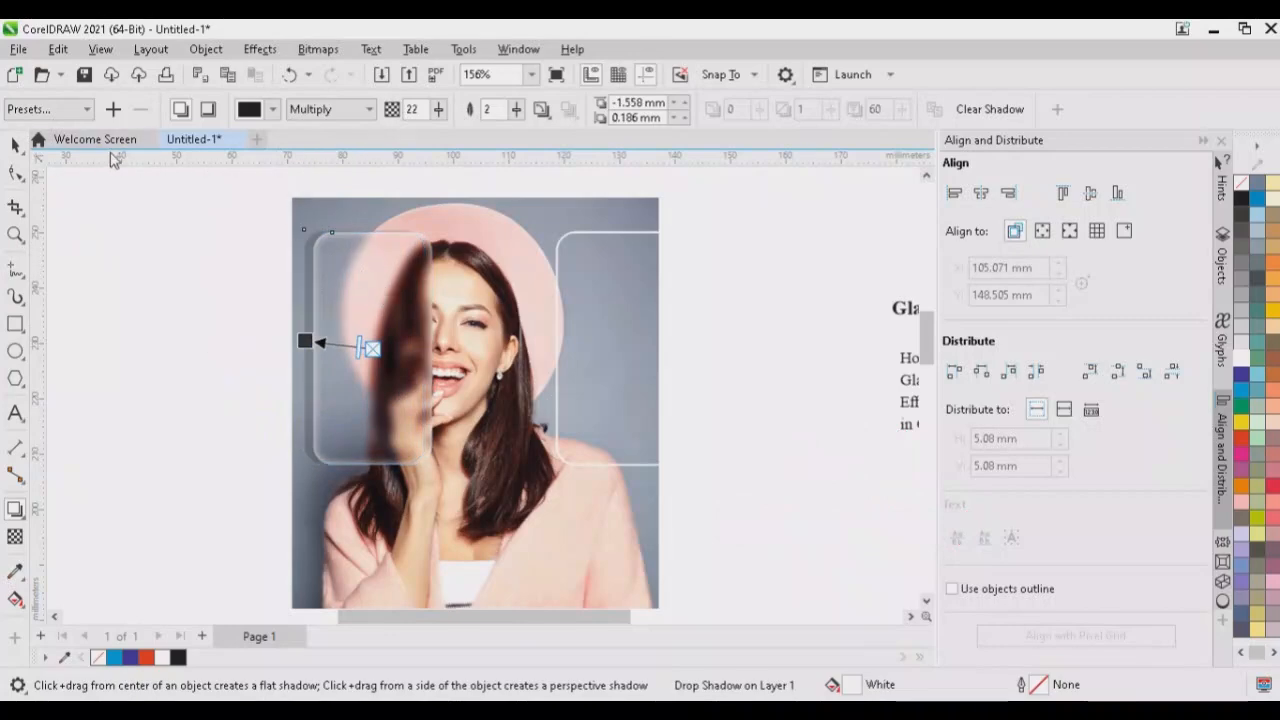
scroll(362, 348, "up", 2)
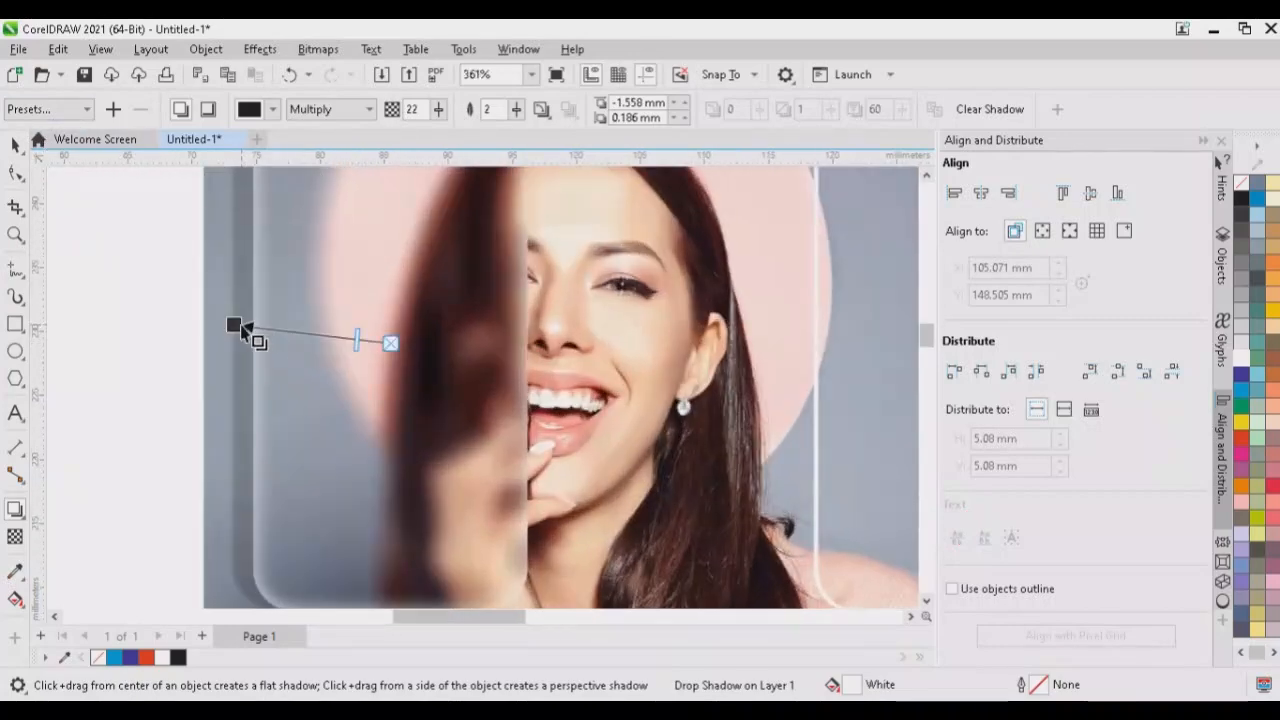
left_click_drag(238, 327, 245, 334)
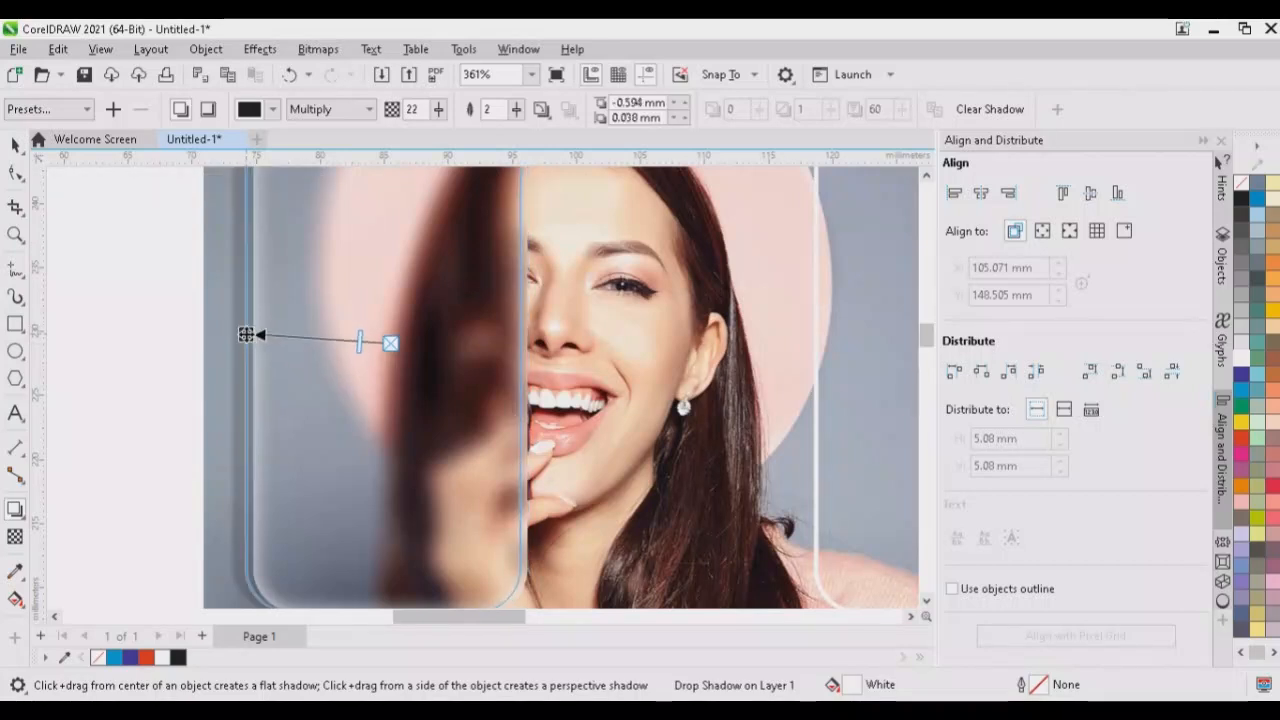
scroll(330, 335, "down", 2)
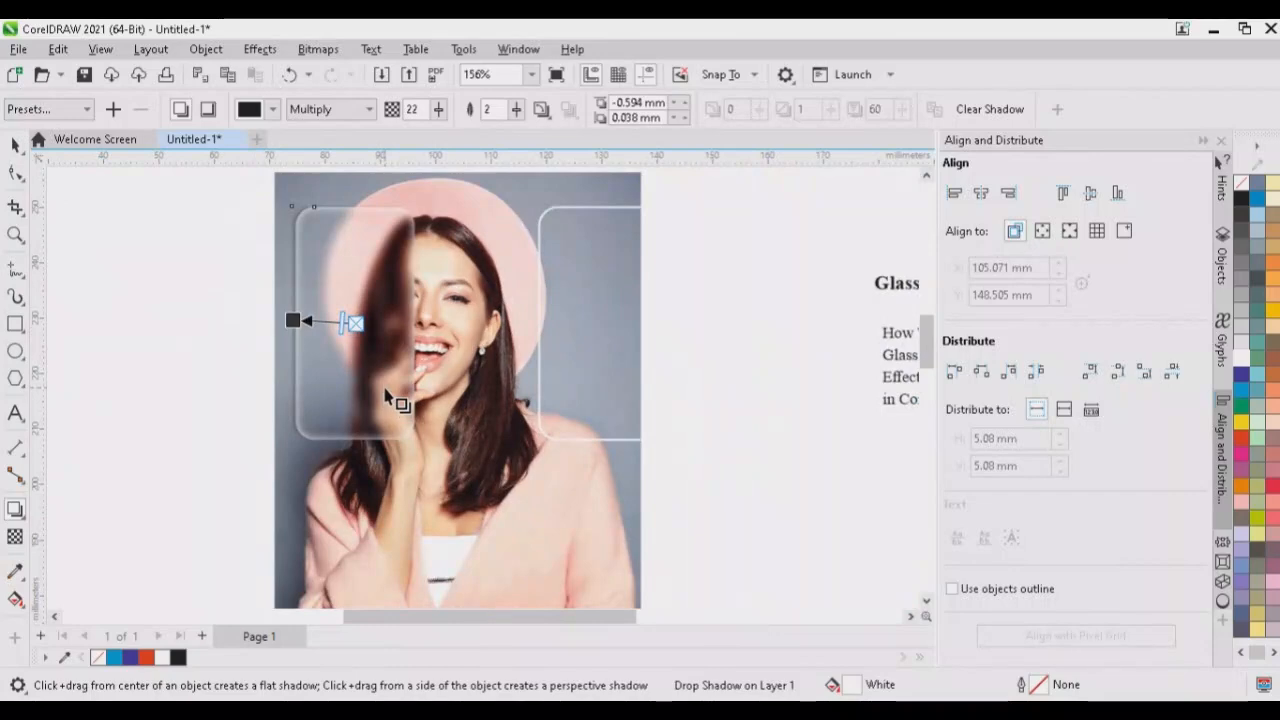
left_click(15, 145)
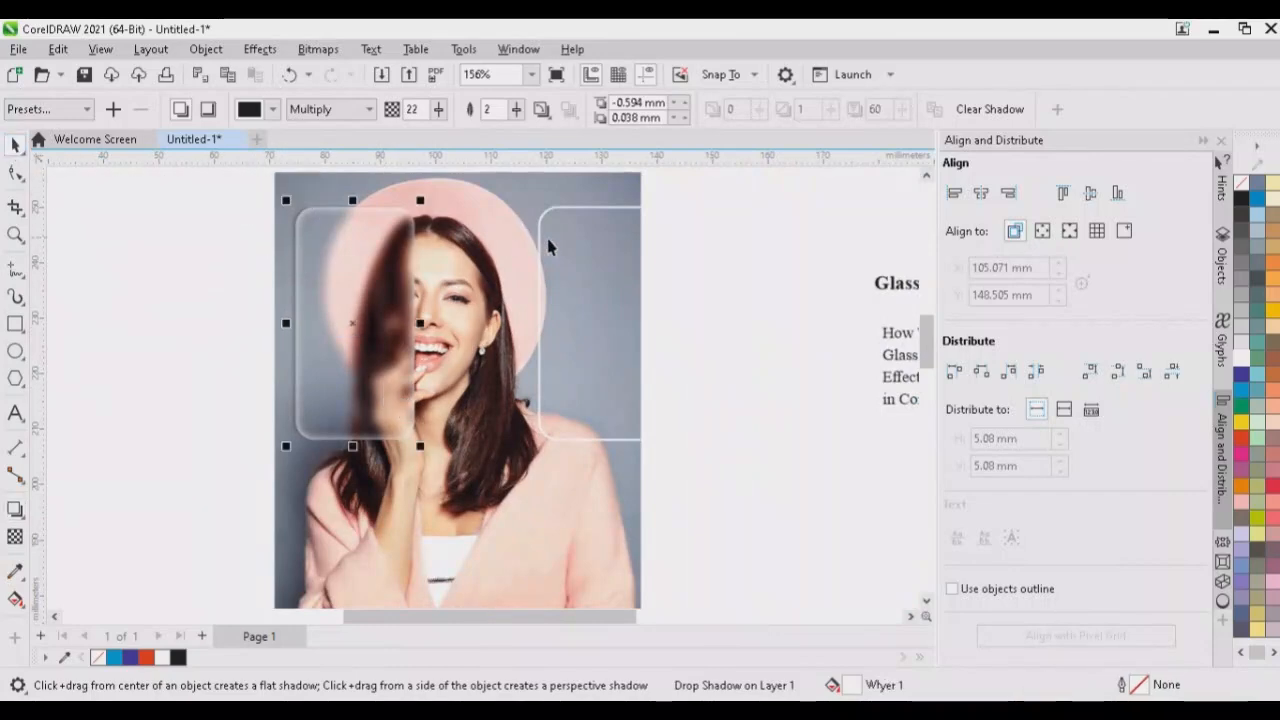
Step: Move the white-outlined rectangle from the photo's right side exactly over the blurred panel and bring it to the front of the layer
left_click(586, 257)
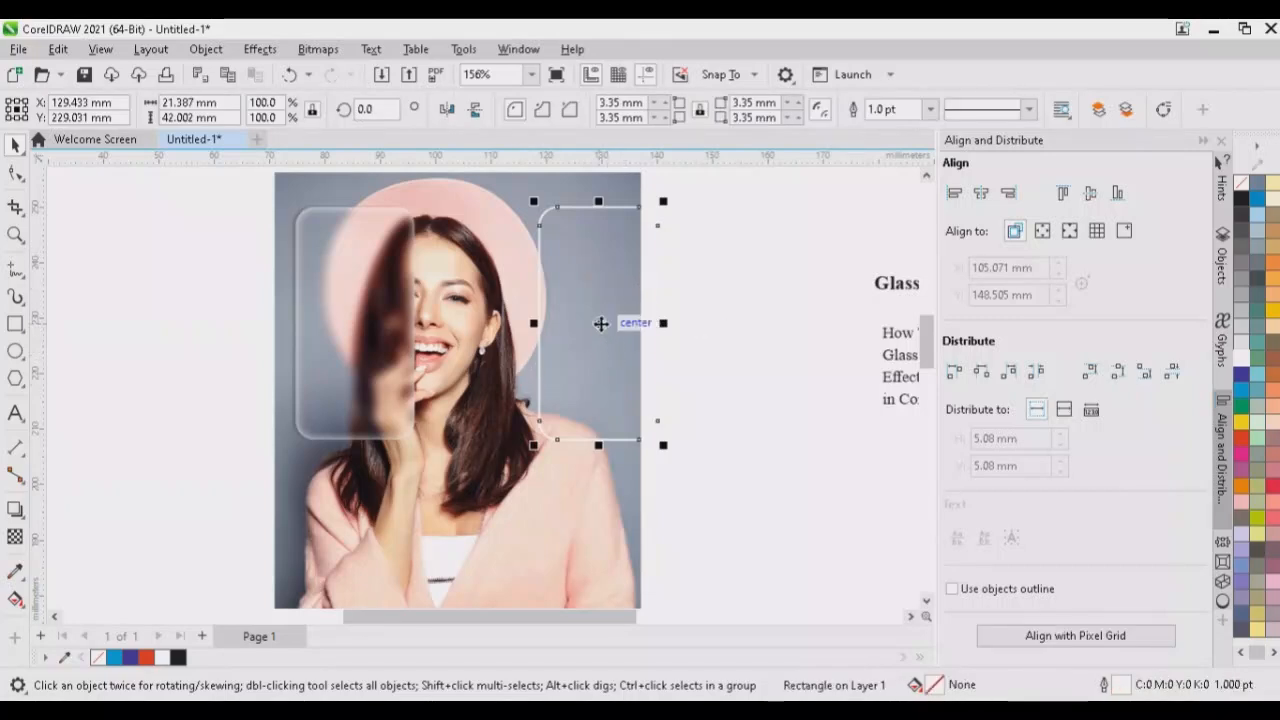
left_click_drag(600, 323, 355, 323)
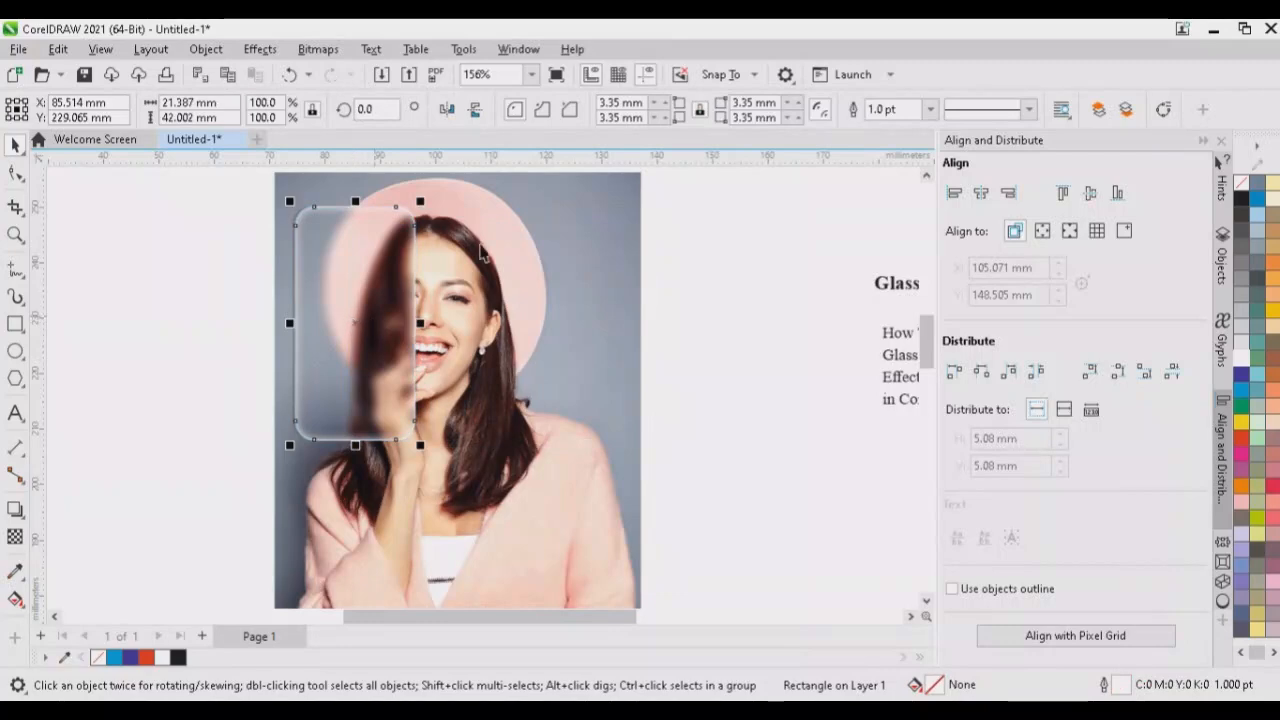
left_click(1102, 111)
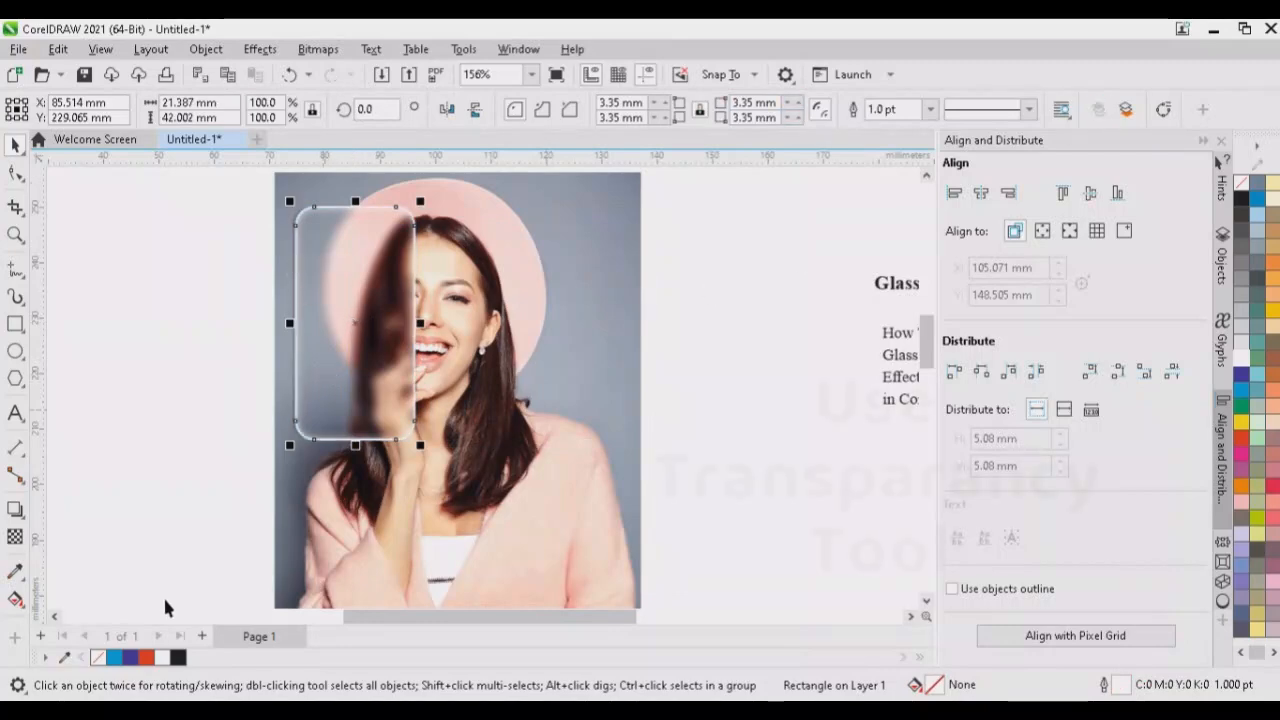
Step: Apply a fountain transparency at about -121° to the outlined rectangle, fading from opaque above its upper edge to transparent at its lower-left corner
left_click(15, 537)
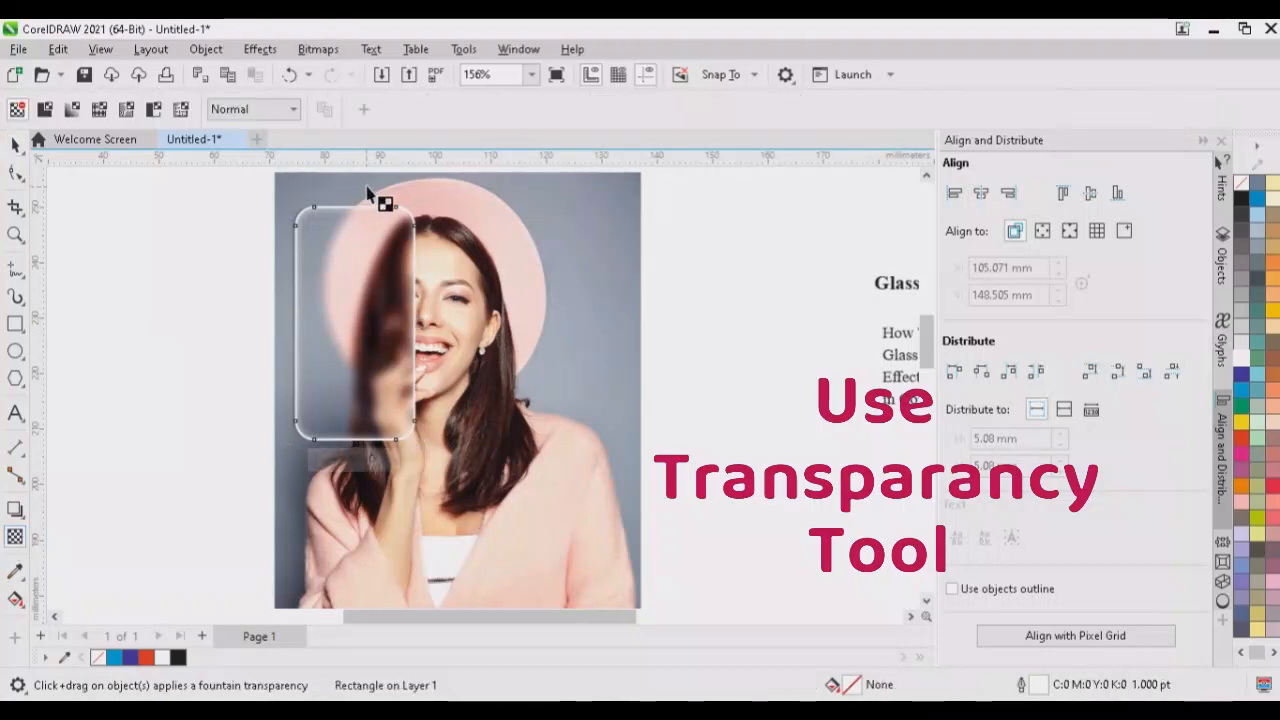
left_click_drag(367, 188, 303, 423)
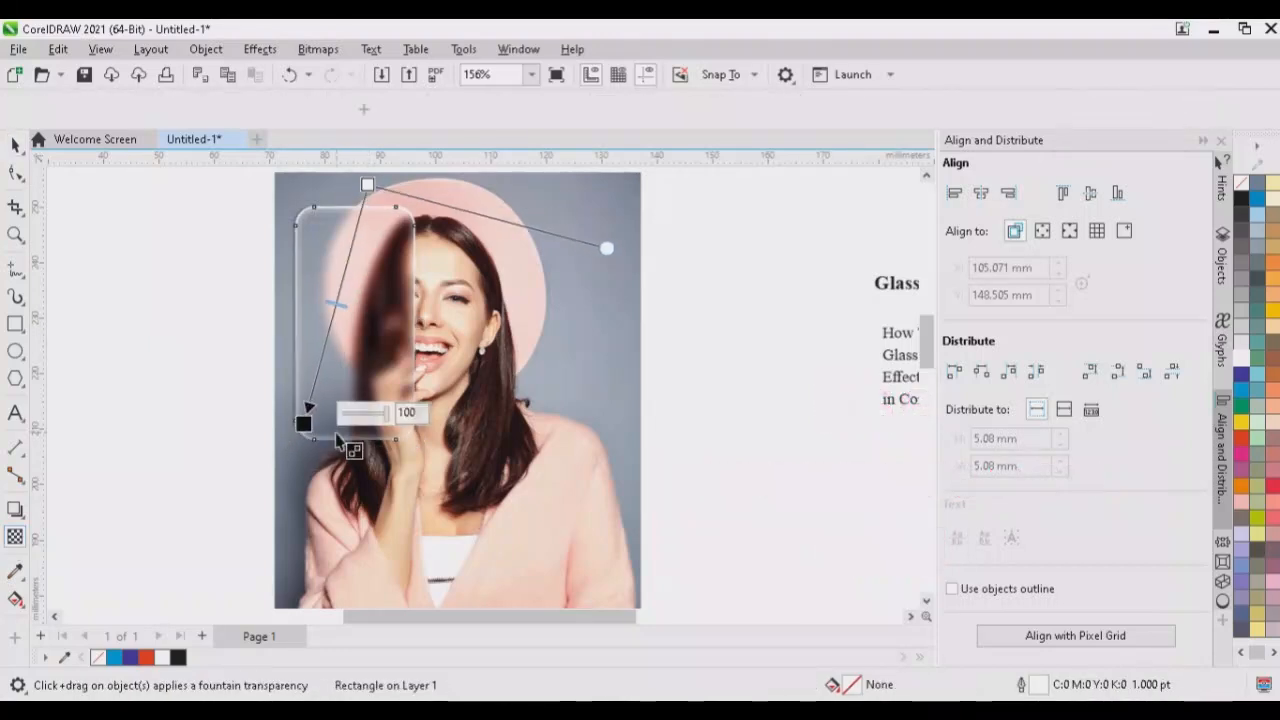
scroll(505, 335, "down", 2)
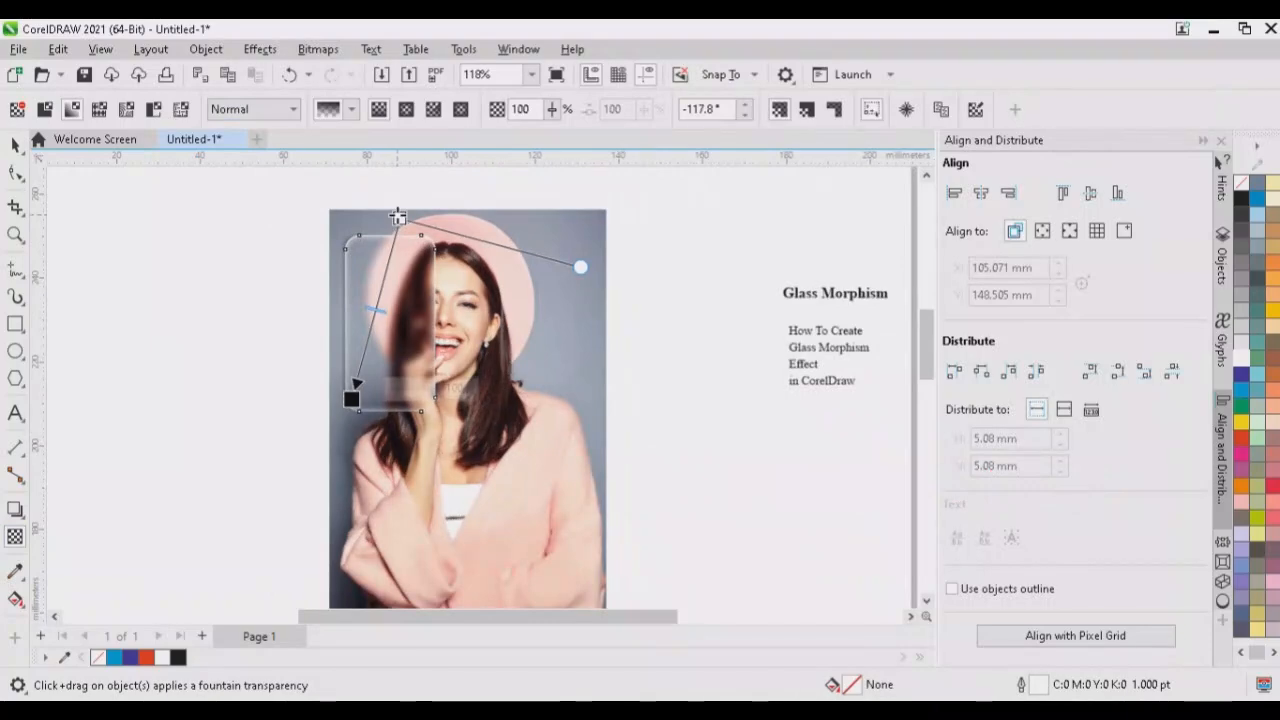
left_click_drag(398, 217, 415, 193)
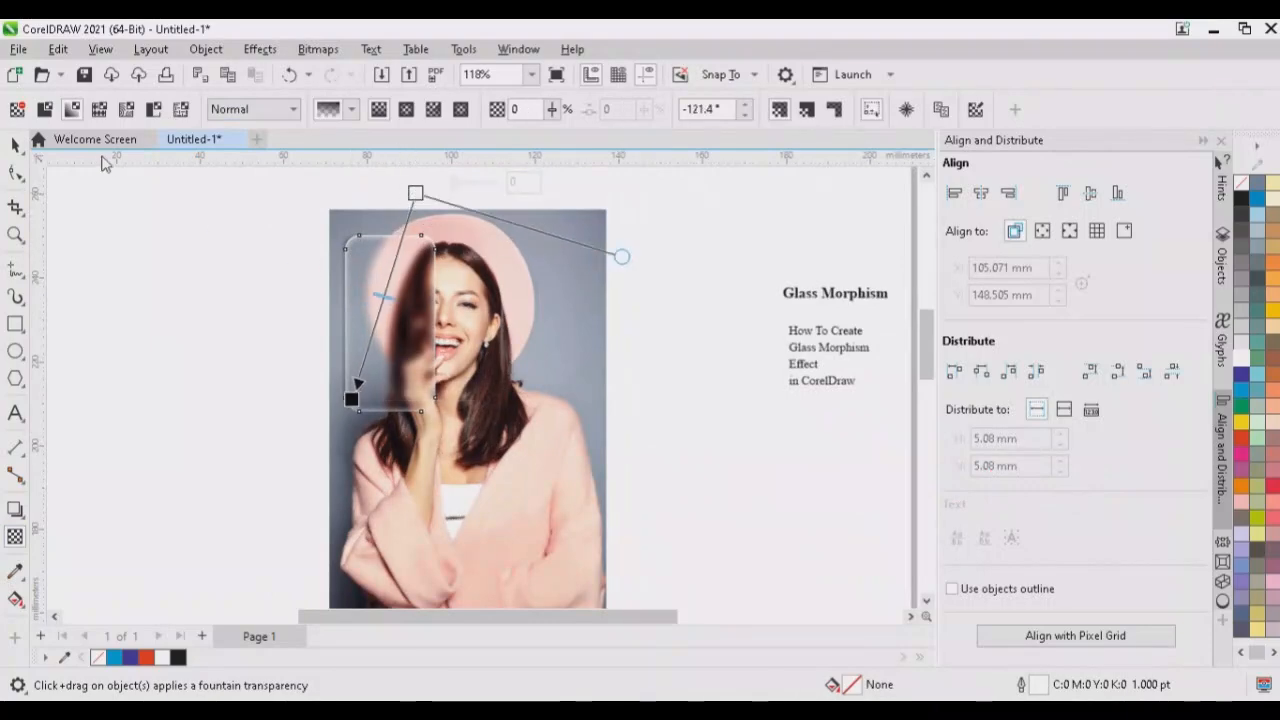
left_click(15, 145)
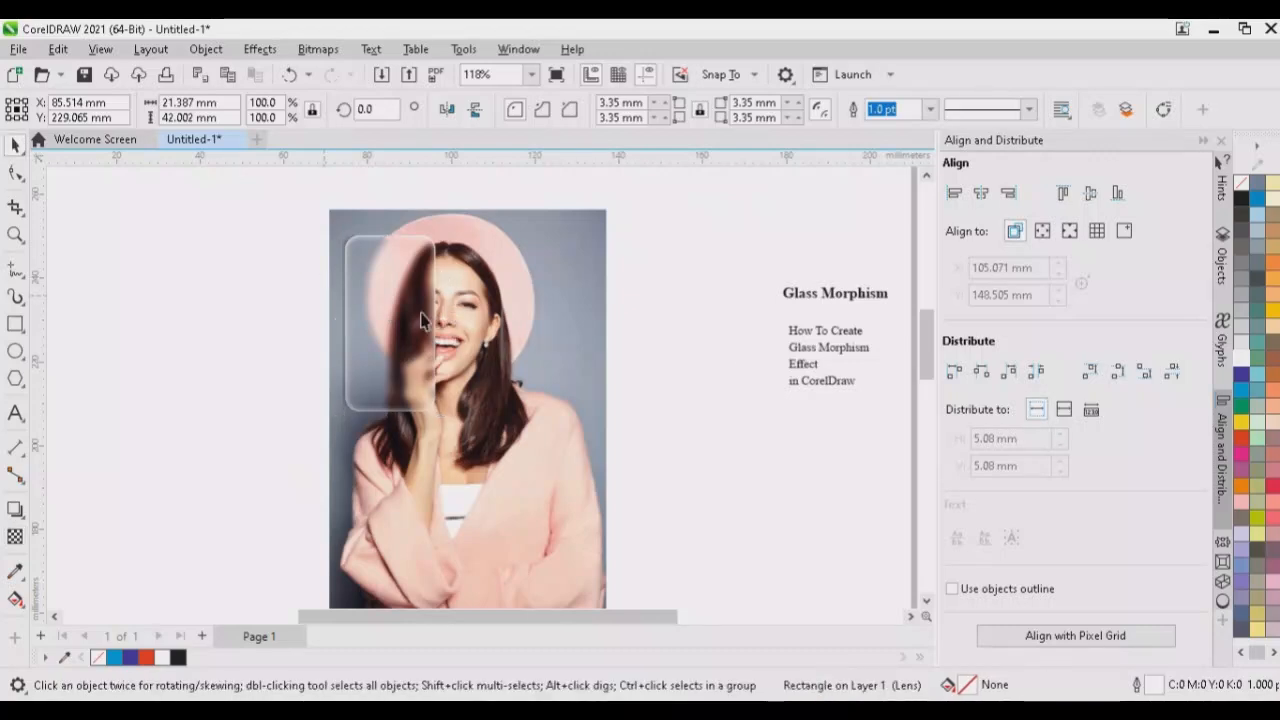
Step: Move the "Glass Morphism" heading and the "How To Create" text together onto the glass panel
left_click(560, 350)
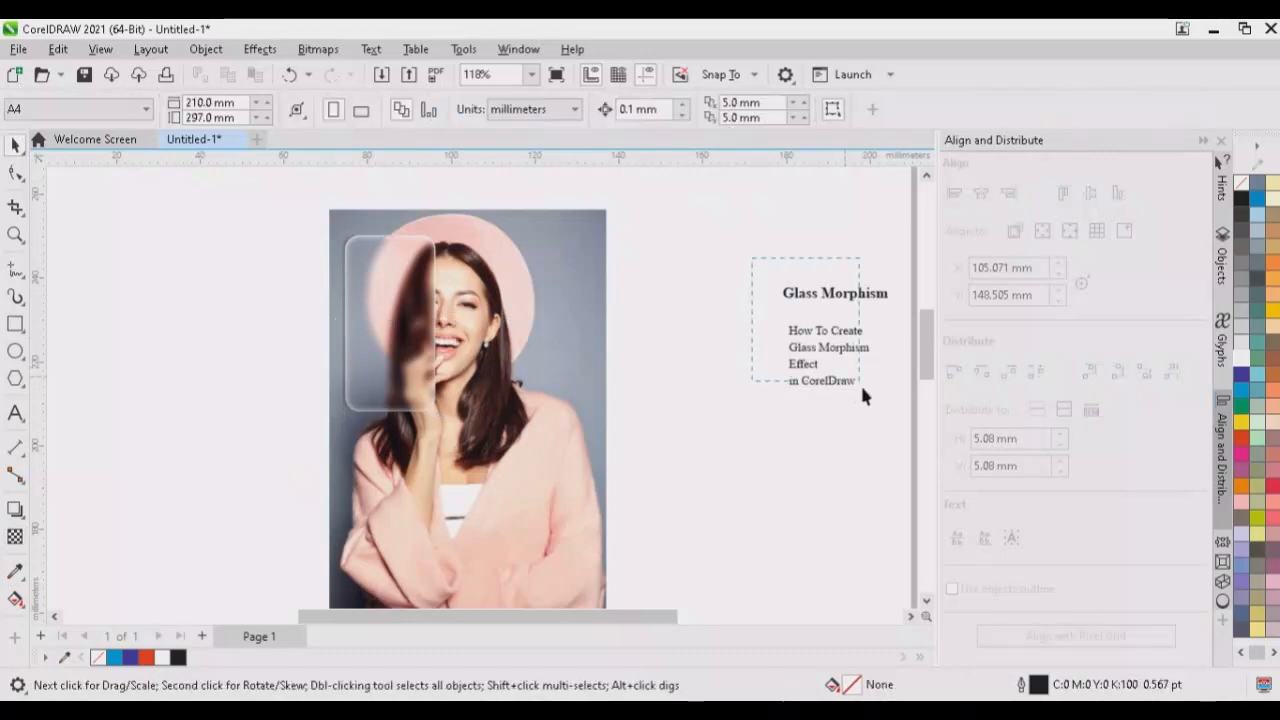
left_click_drag(862, 388, 914, 430)
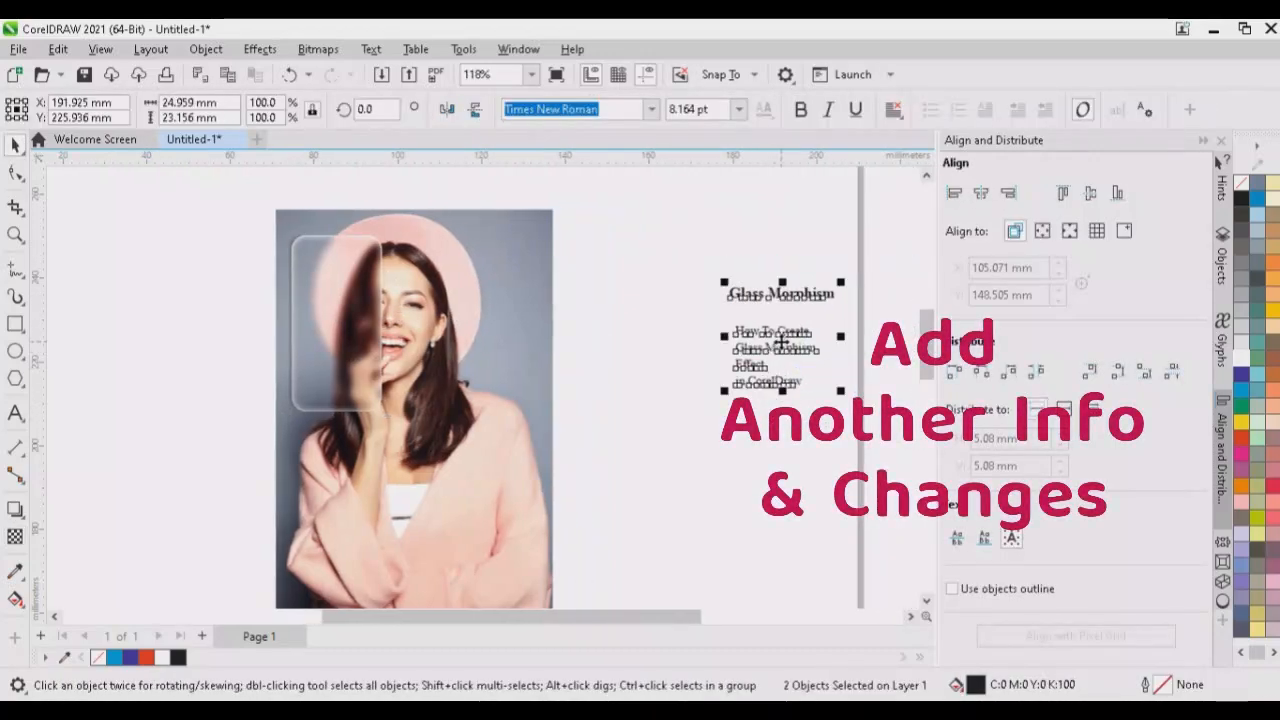
left_click_drag(779, 340, 345, 341)
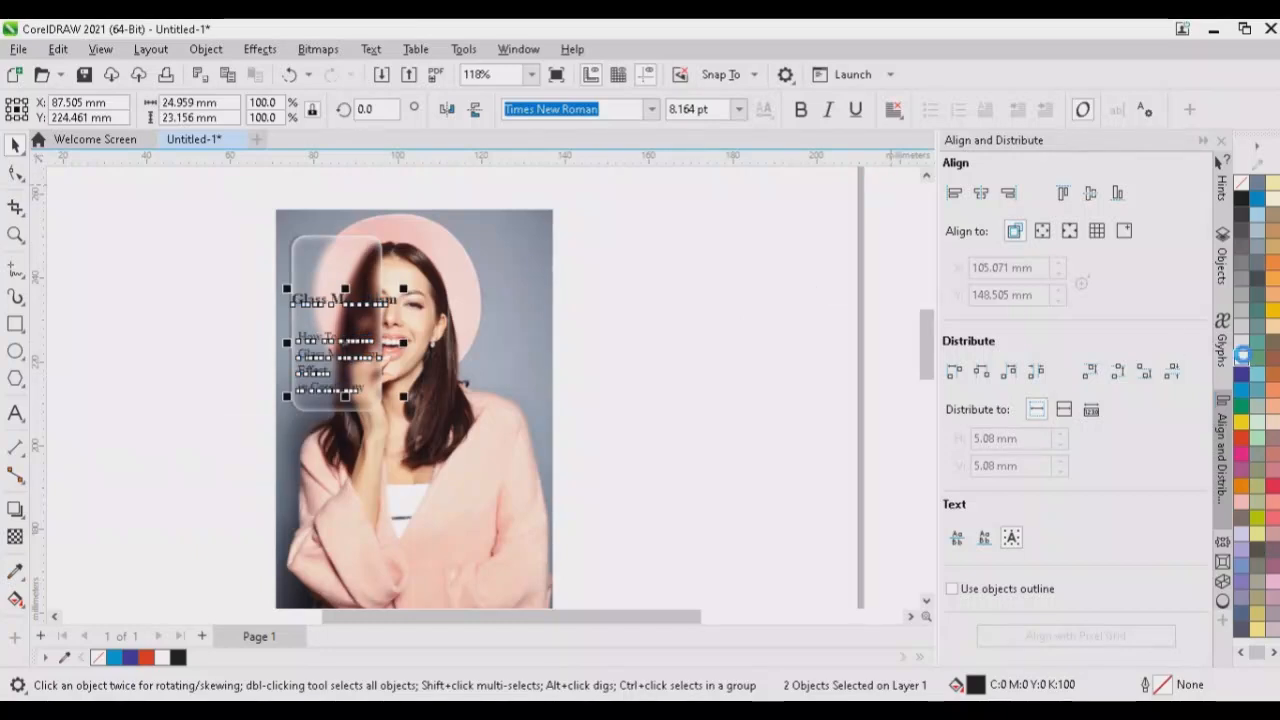
Step: Fill both text objects with the red swatch C:0 M:100 Y:60 K:0
left_click(1241, 390)
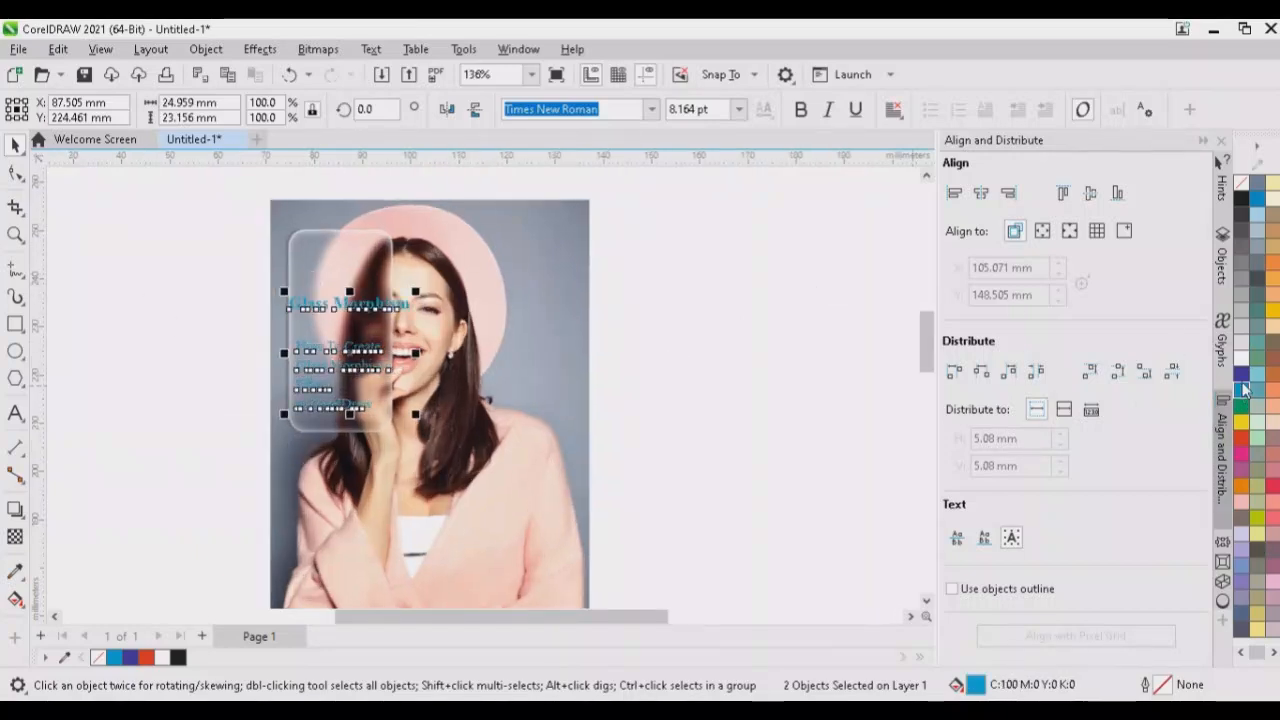
left_click(1241, 500)
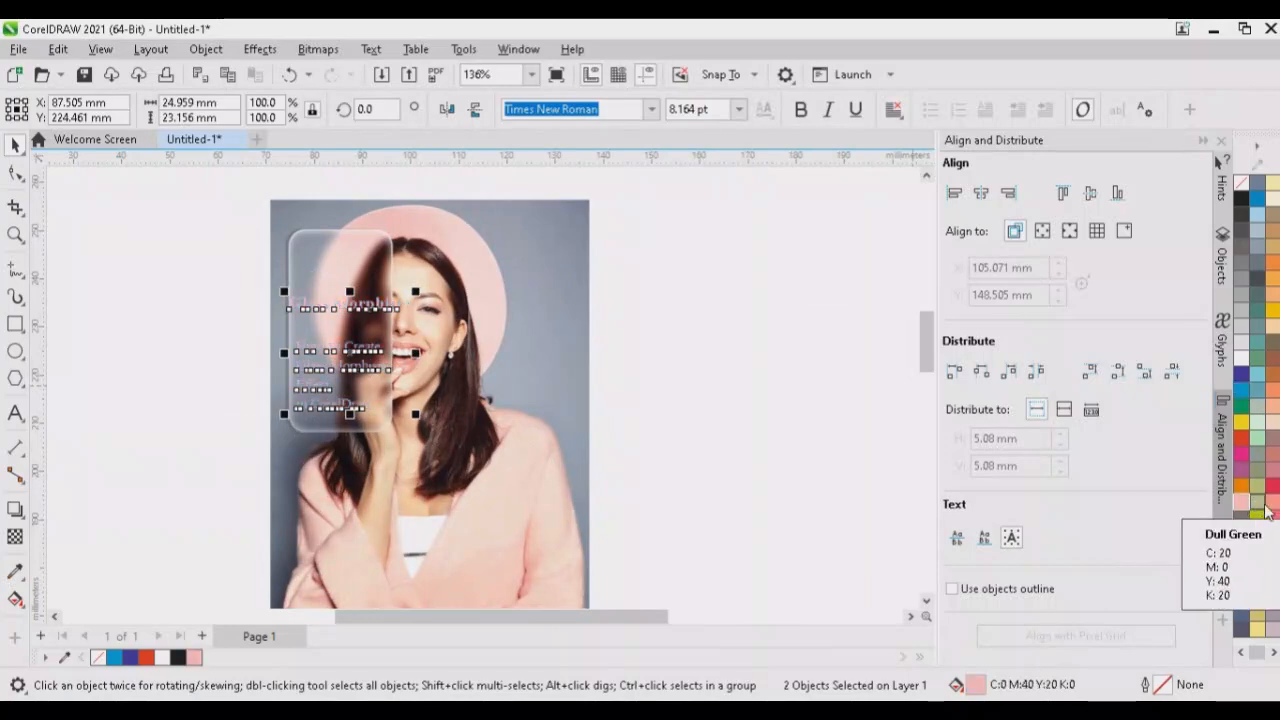
left_click(1272, 487)
key("Escape")
Step: Break the "Glass Morphism" heading into two lines after "Glass"
scroll(297, 294, "up", 2)
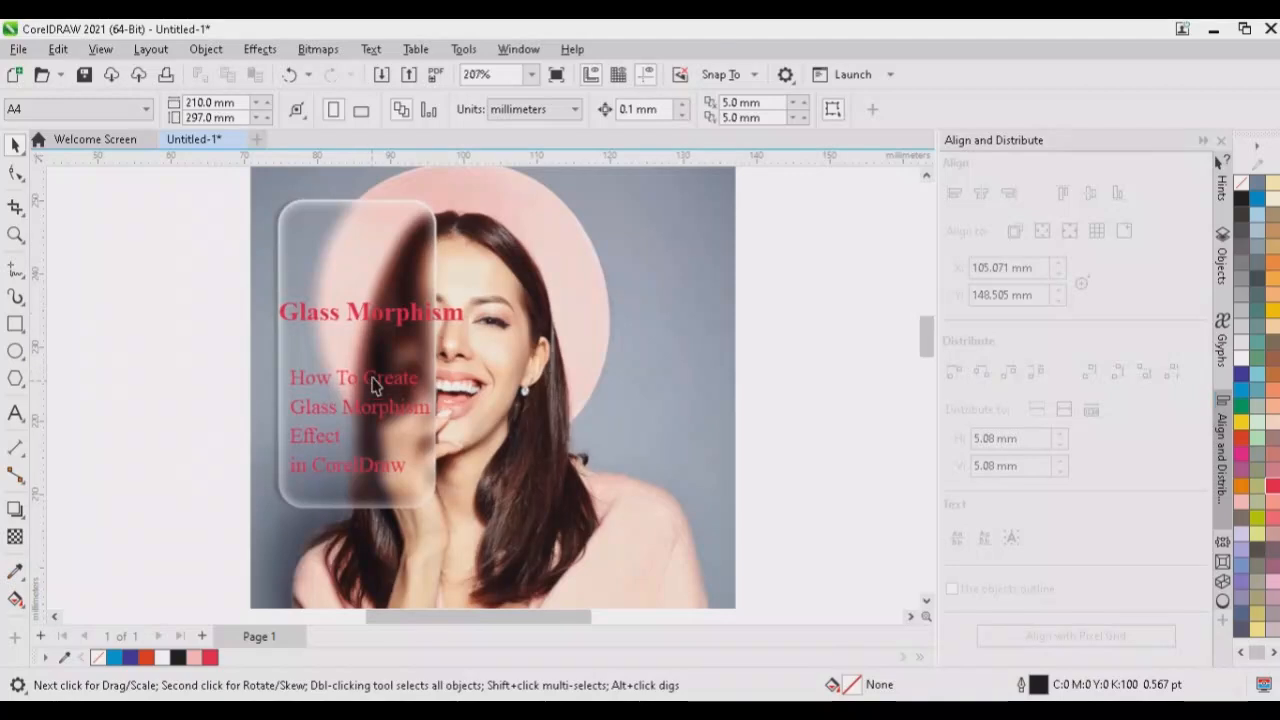
left_click(372, 312)
double_click(350, 313)
key("Return")
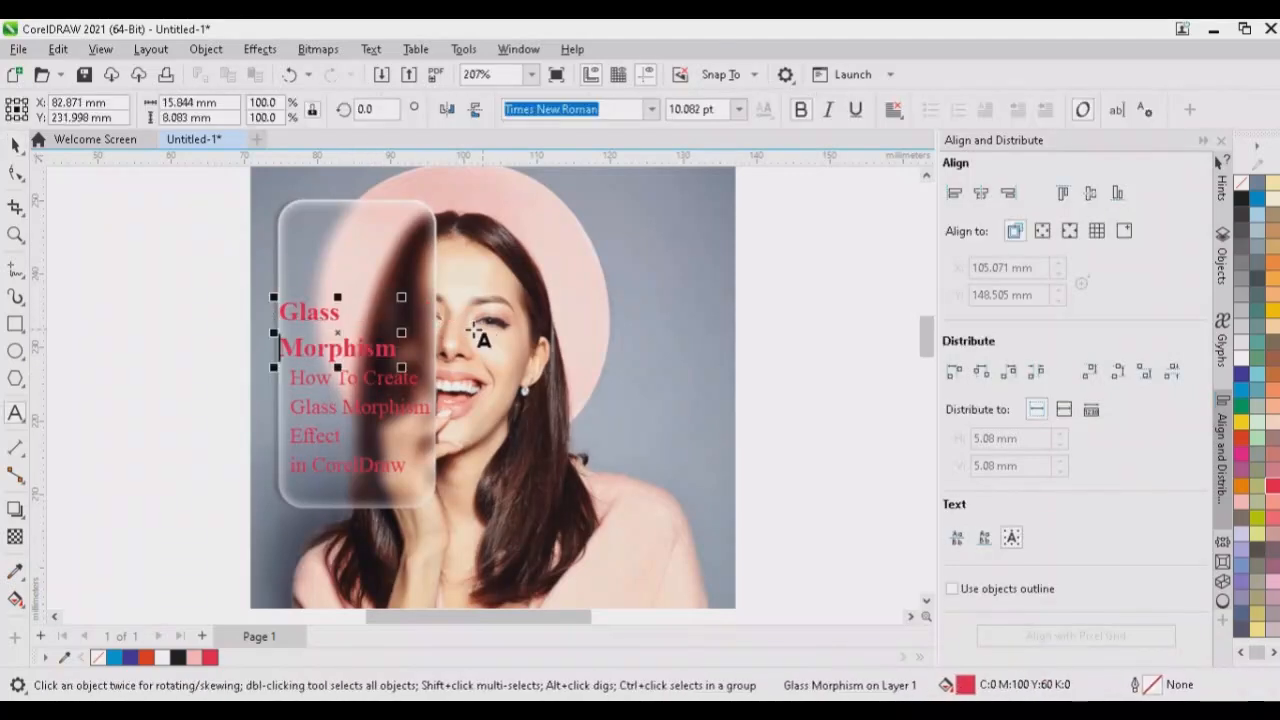
Step: Position the two-line heading near the glass panel's upper edge and shift the "How To Create" text slightly up beneath it
left_click_drag(340, 330, 354, 258)
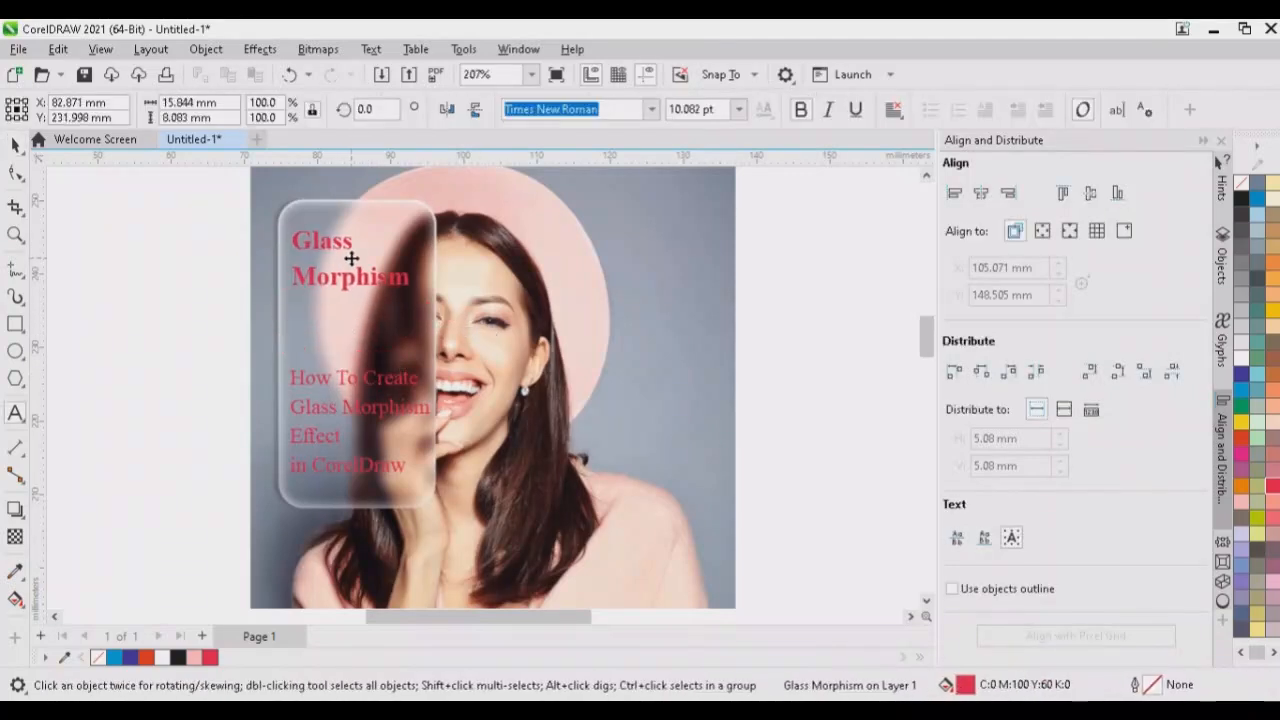
left_click(365, 393)
left_click_drag(361, 422, 362, 404)
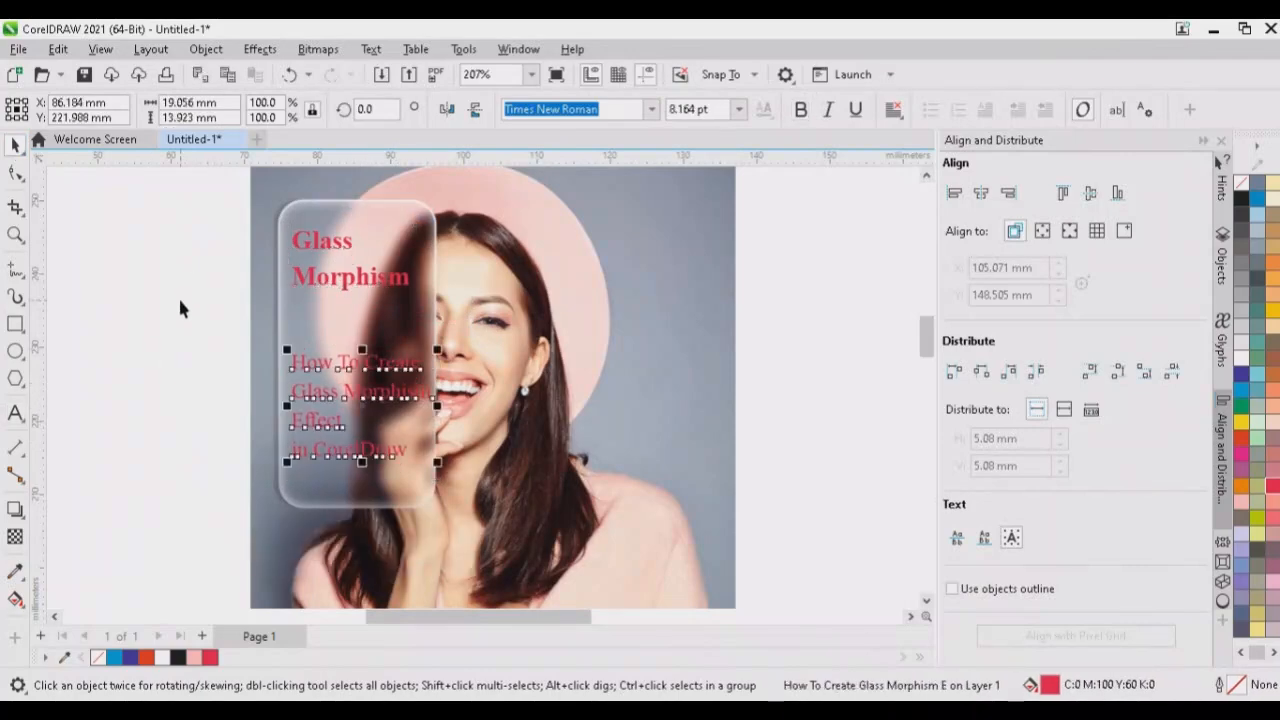